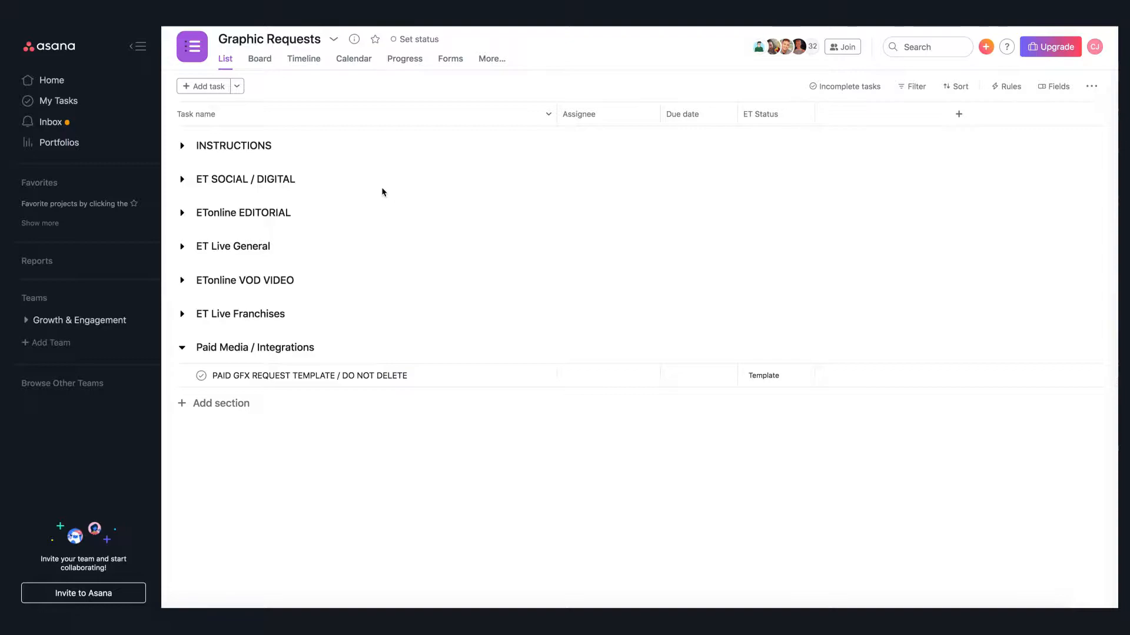
- Expand the ET SOCIAL / DIGITAL, ETonline EDITORIAL and ETonline VOD VIDEO sections to view their tasks
click(183, 182)
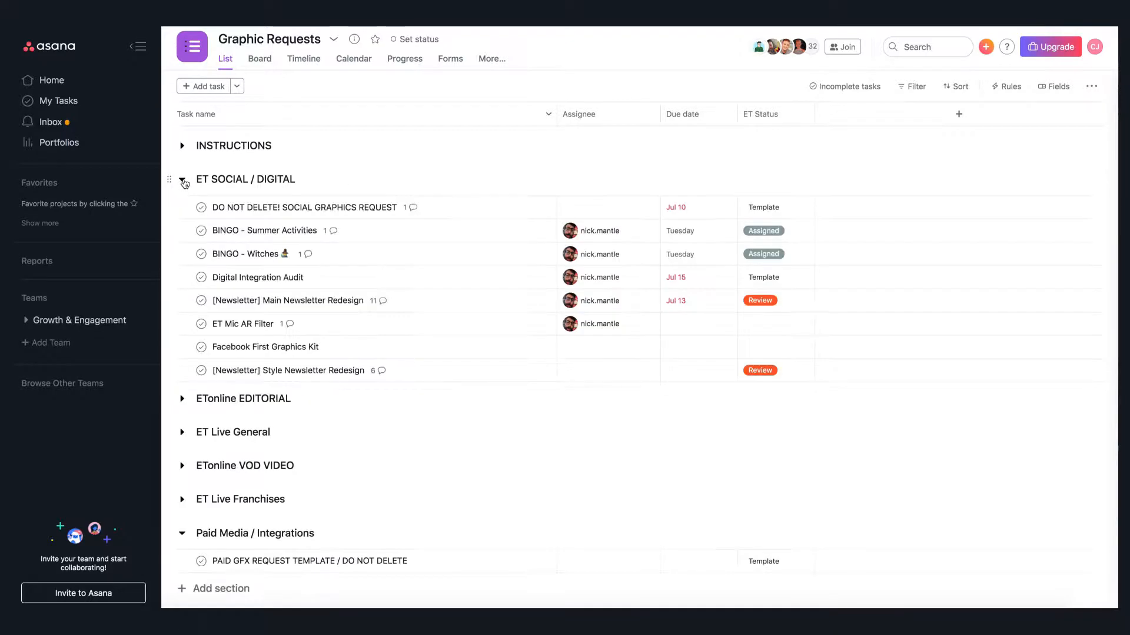
click(183, 401)
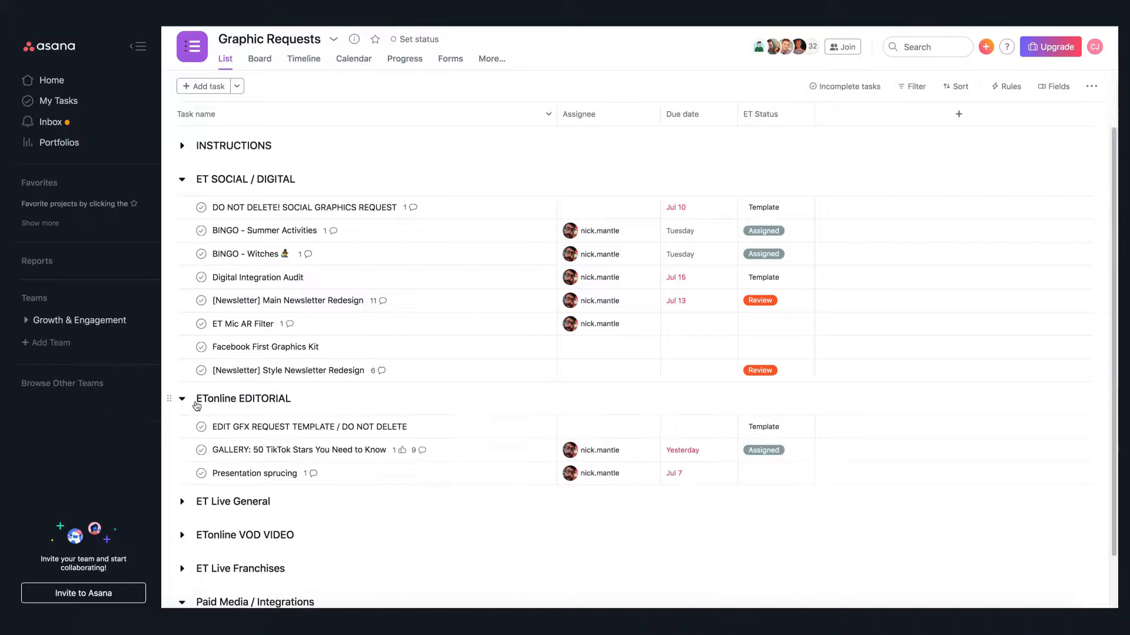
scroll(200, 412, down, 2)
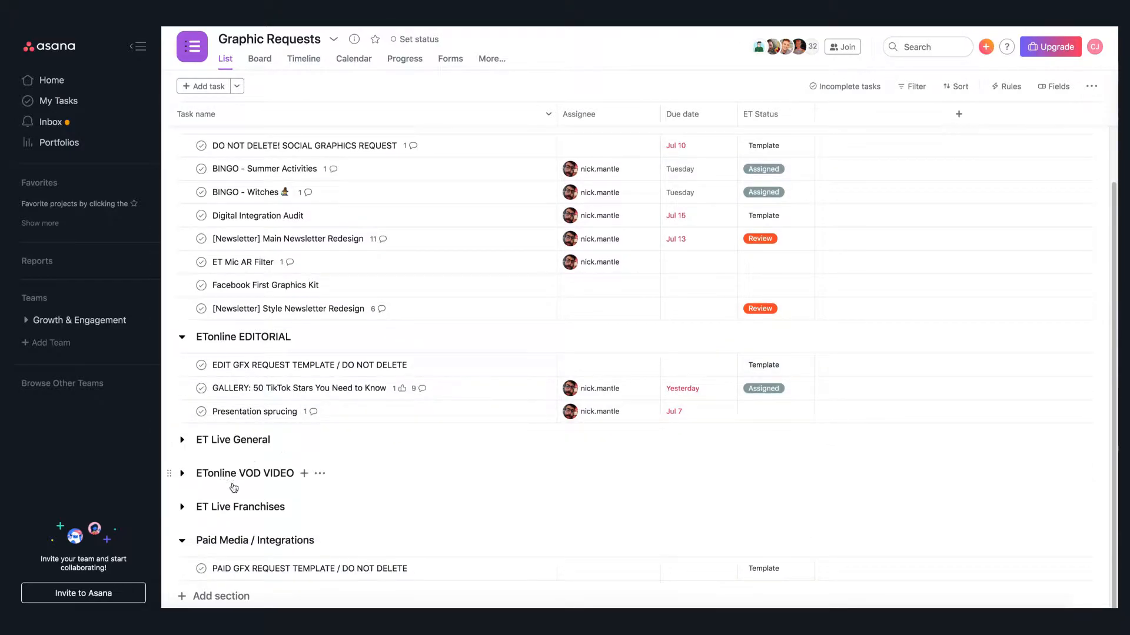
click(182, 473)
scroll(408, 369, down, 2)
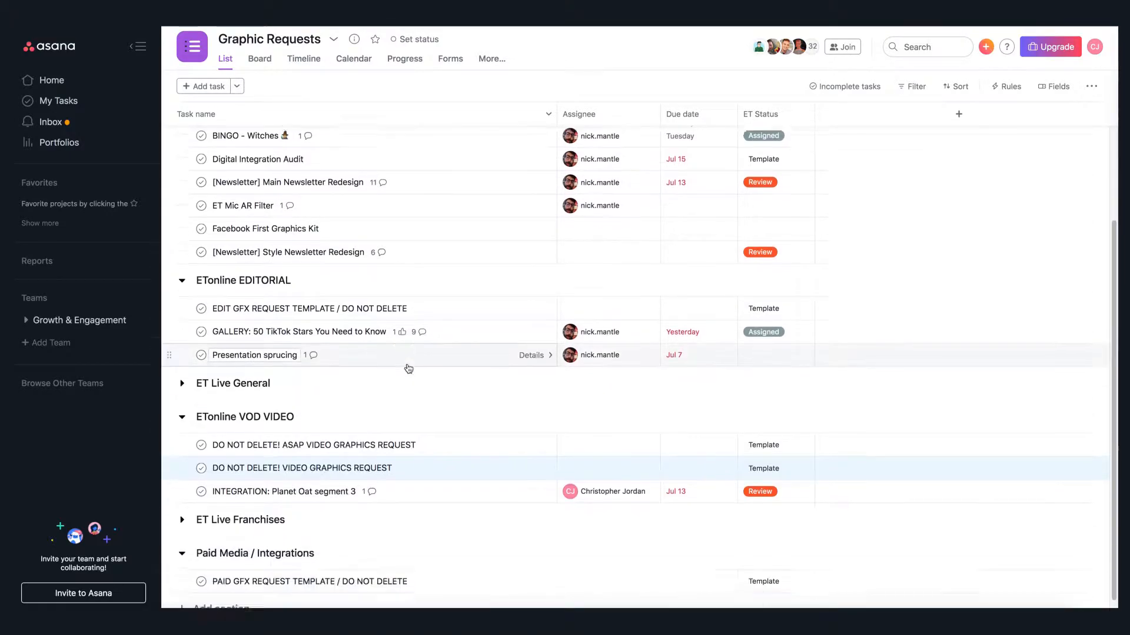
scroll(408, 369, down, 1)
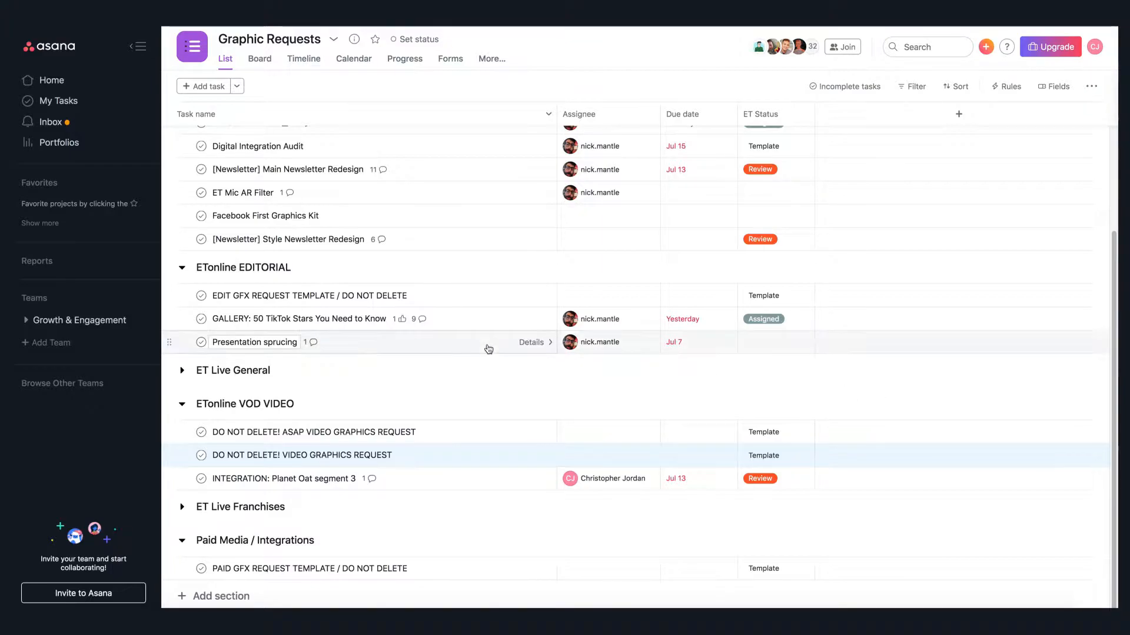
- Open the EDIT GFX REQUEST TEMPLATE and DO NOT DELETE! VIDEO GRAPHICS REQUEST tasks to review their details
click(464, 301)
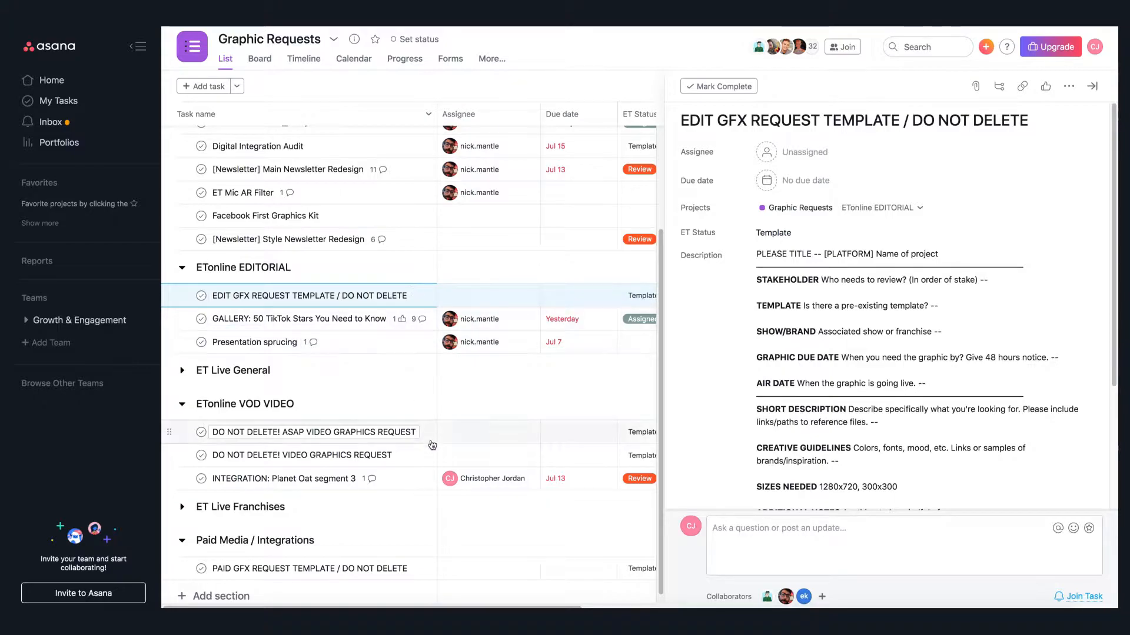
click(420, 465)
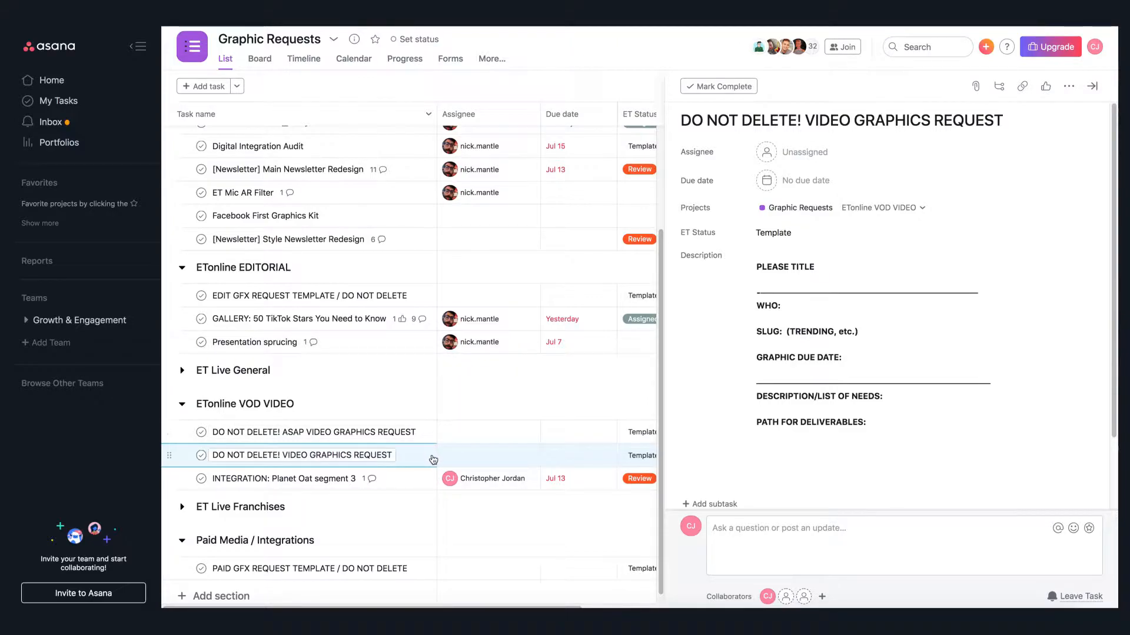
right_click(426, 459)
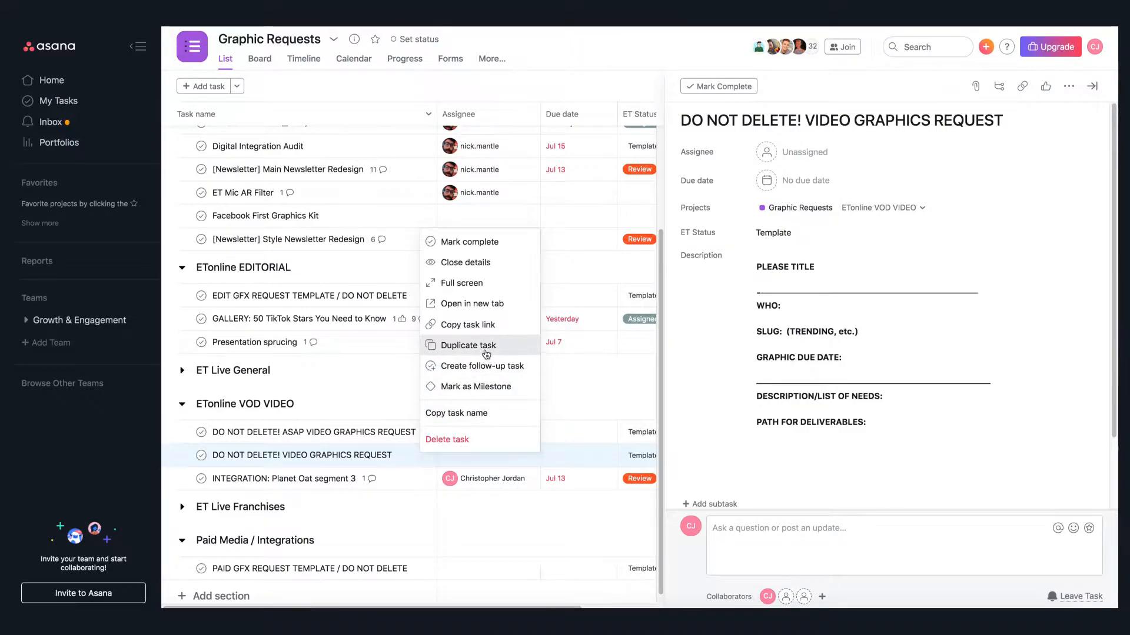
click(1085, 186)
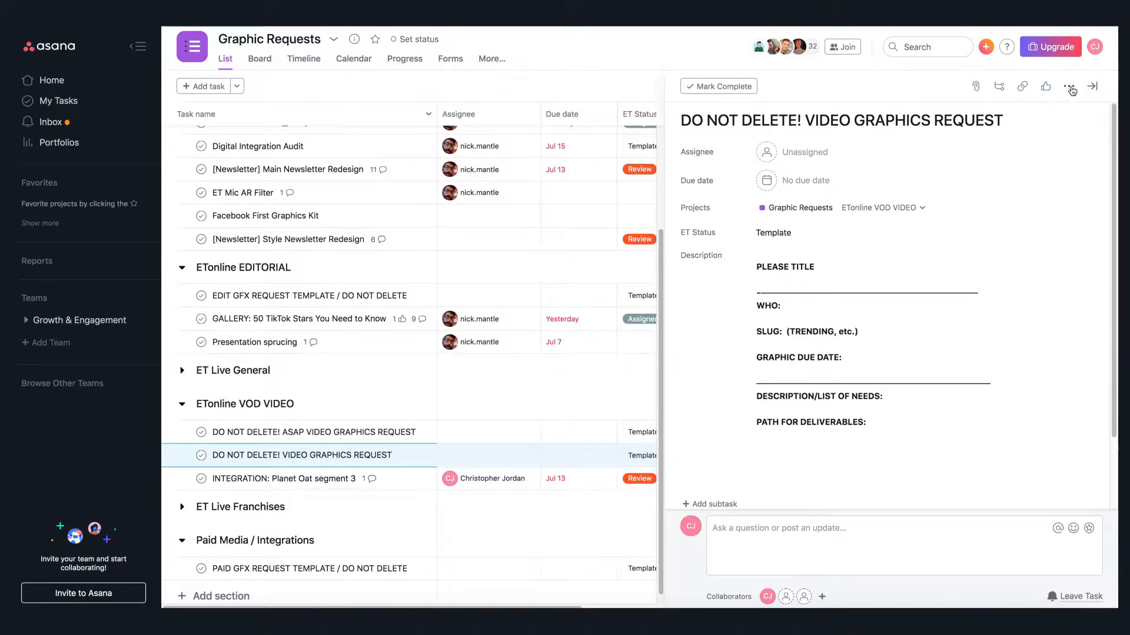
click(1070, 89)
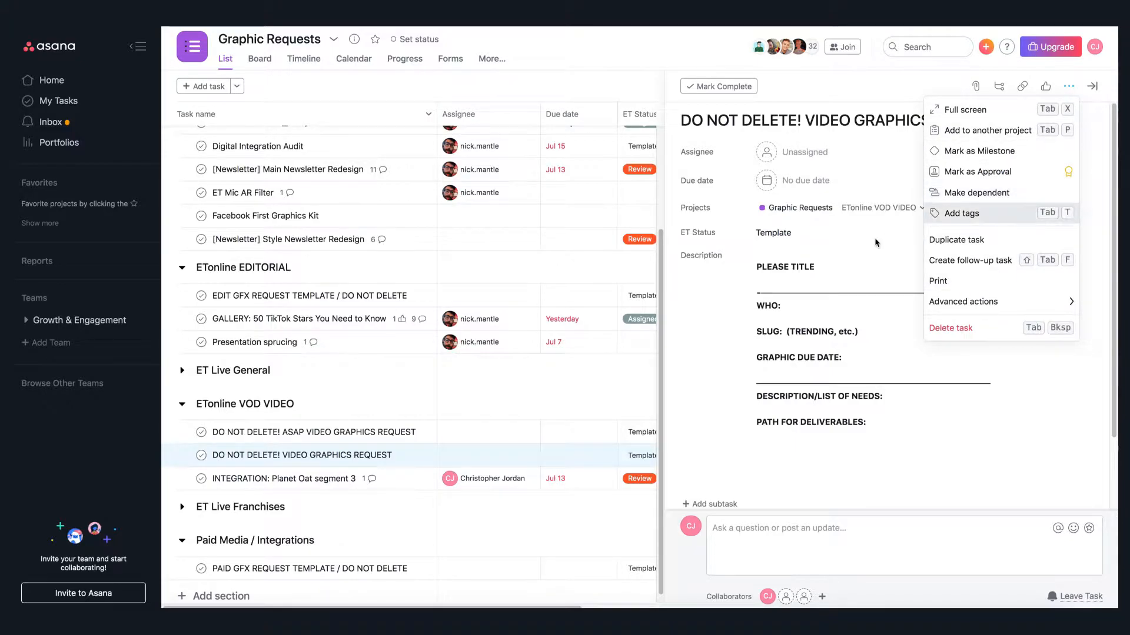
key(Escape)
- Duplicate the DO NOT DELETE! VIDEO GRAPHICS REQUEST task with the default included fields and dismiss the notice
right_click(418, 458)
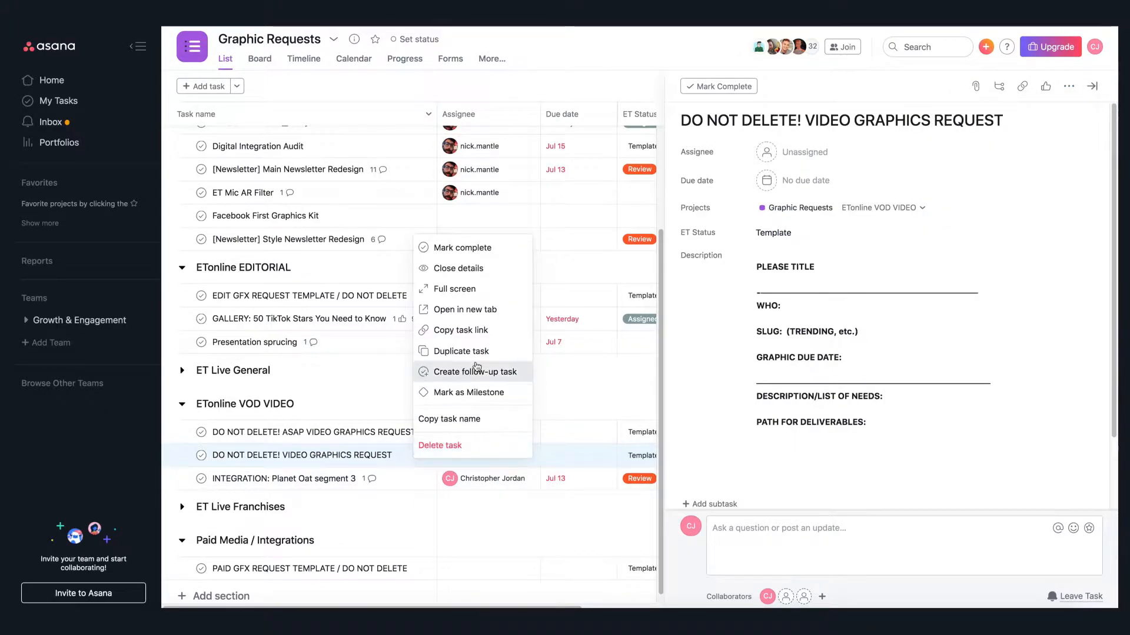
click(476, 353)
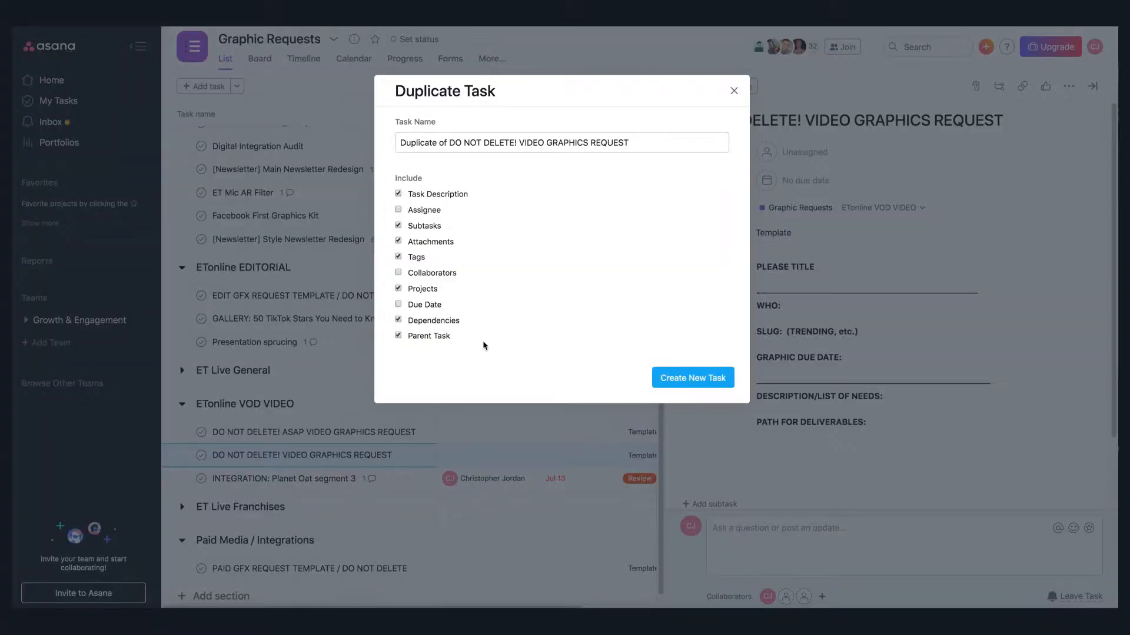
click(711, 380)
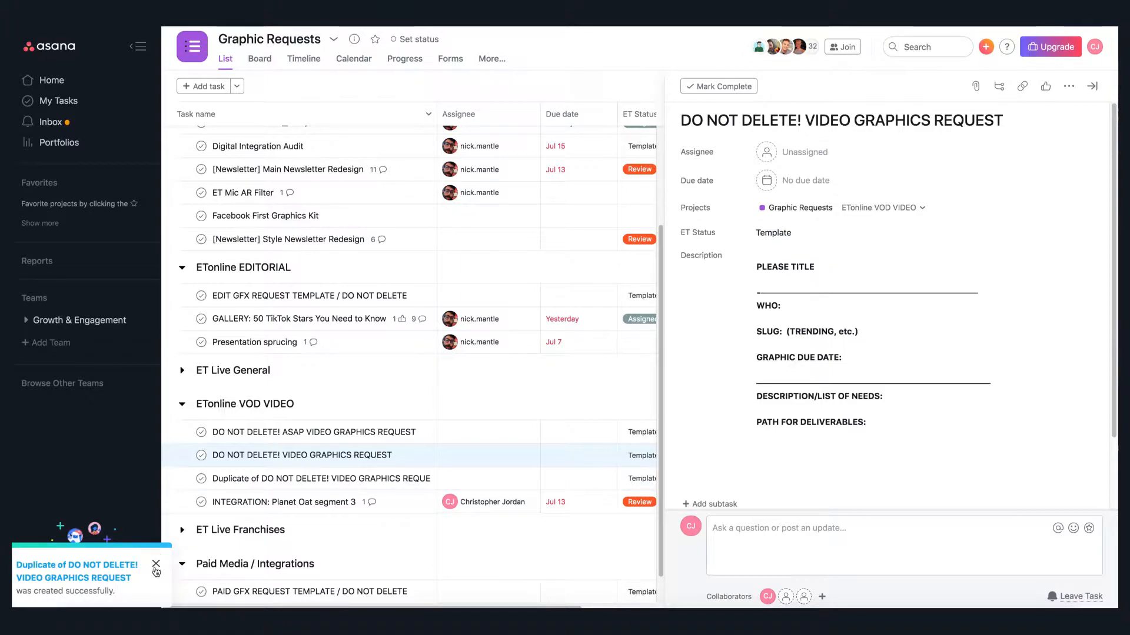
click(156, 566)
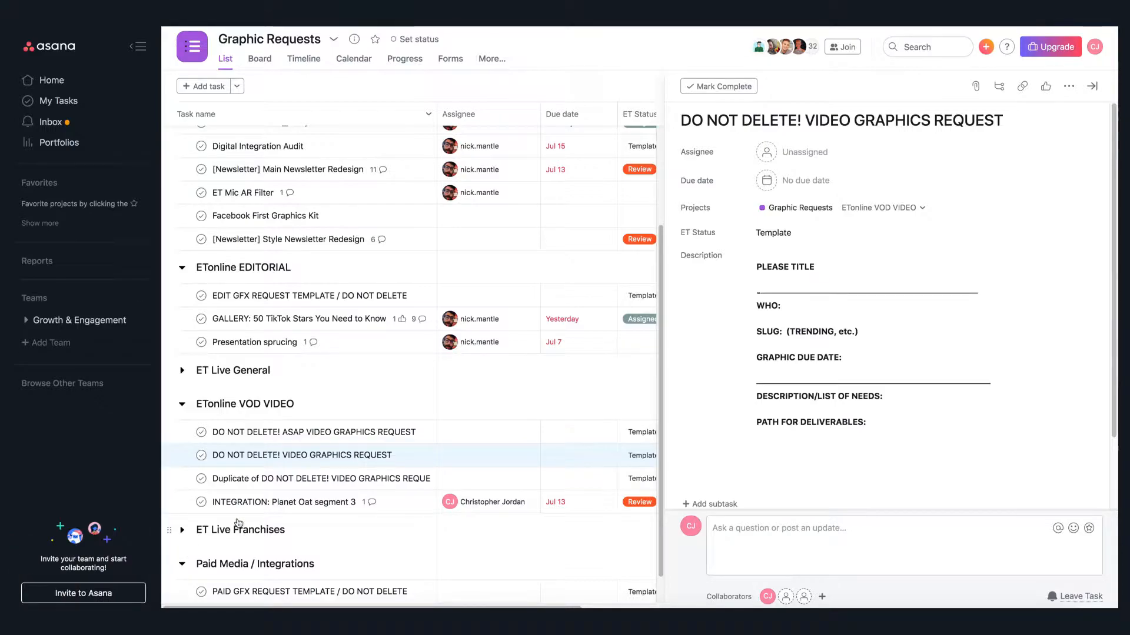
- Open the duplicated task and rename it TIMOTHY CHALAMET - DUNE INTV INTERVIEW
click(432, 488)
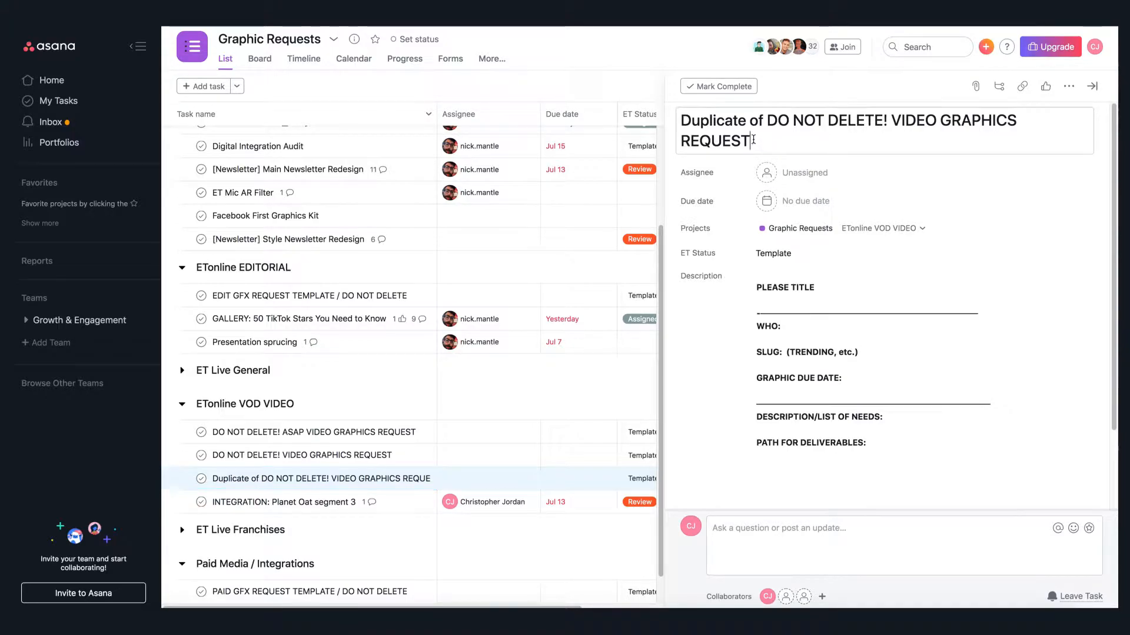
drag(756, 141, 677, 118)
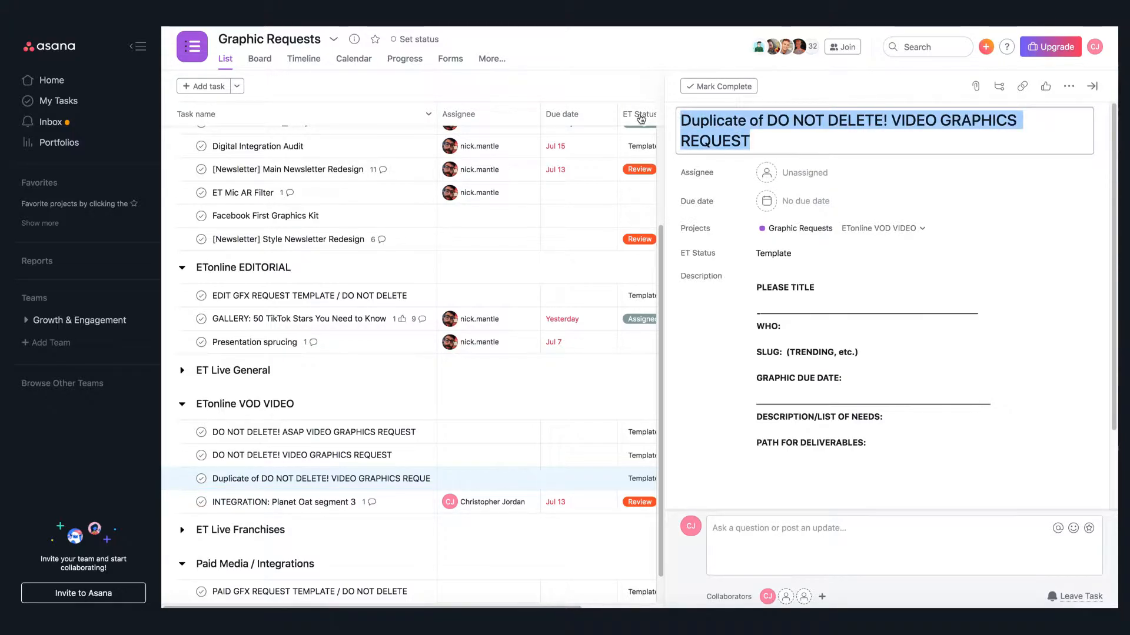
text(TIMOT)
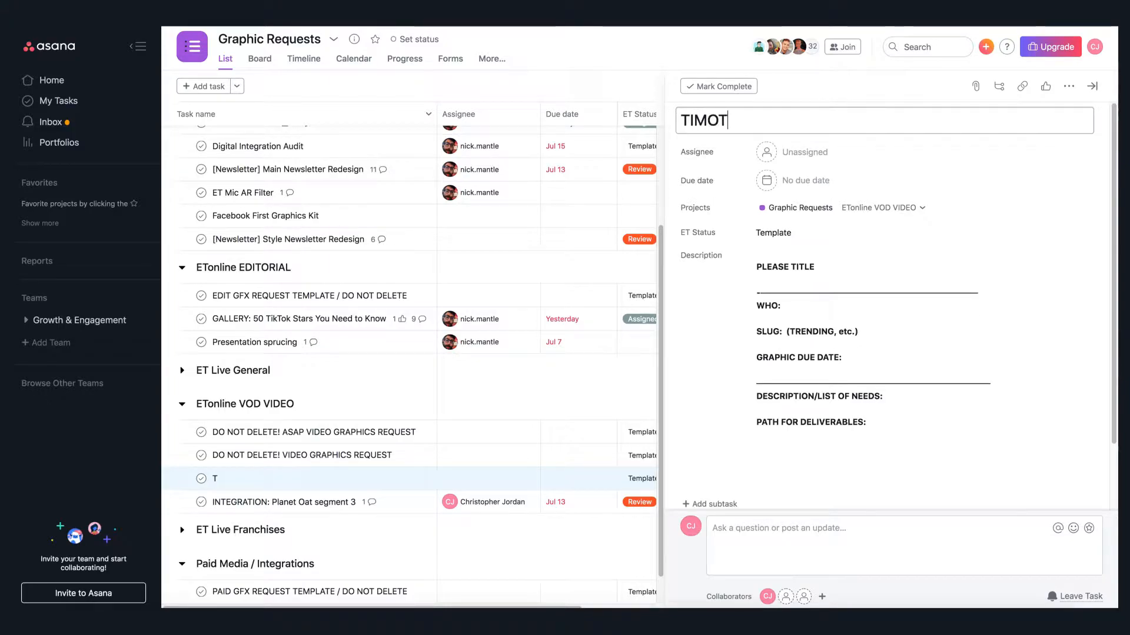
text(HY CHALAMET )
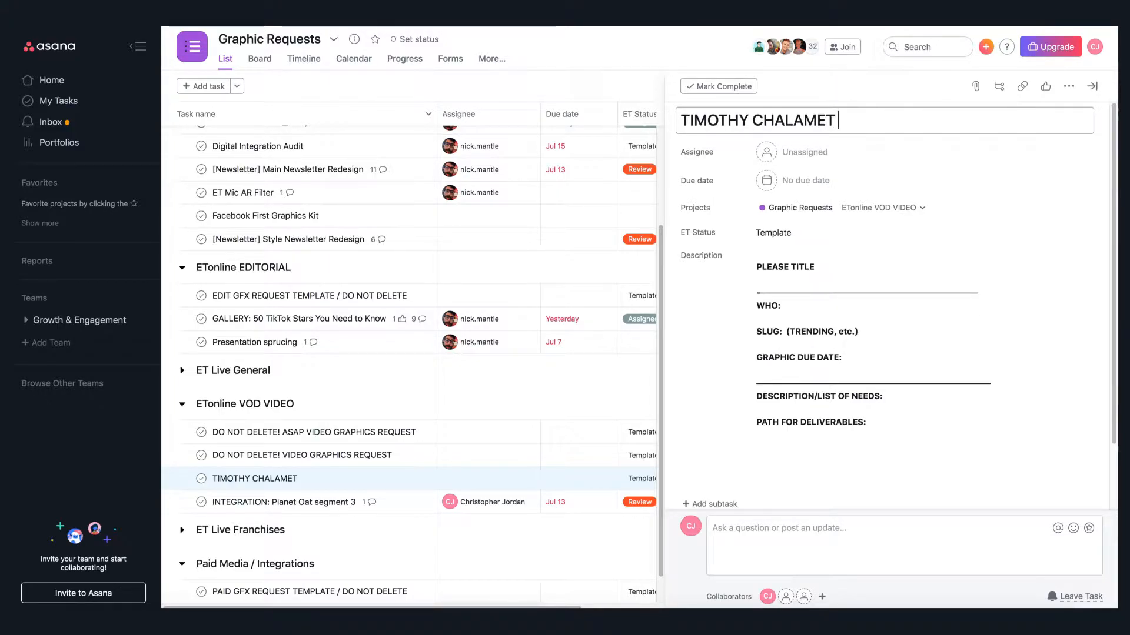
text(- D)
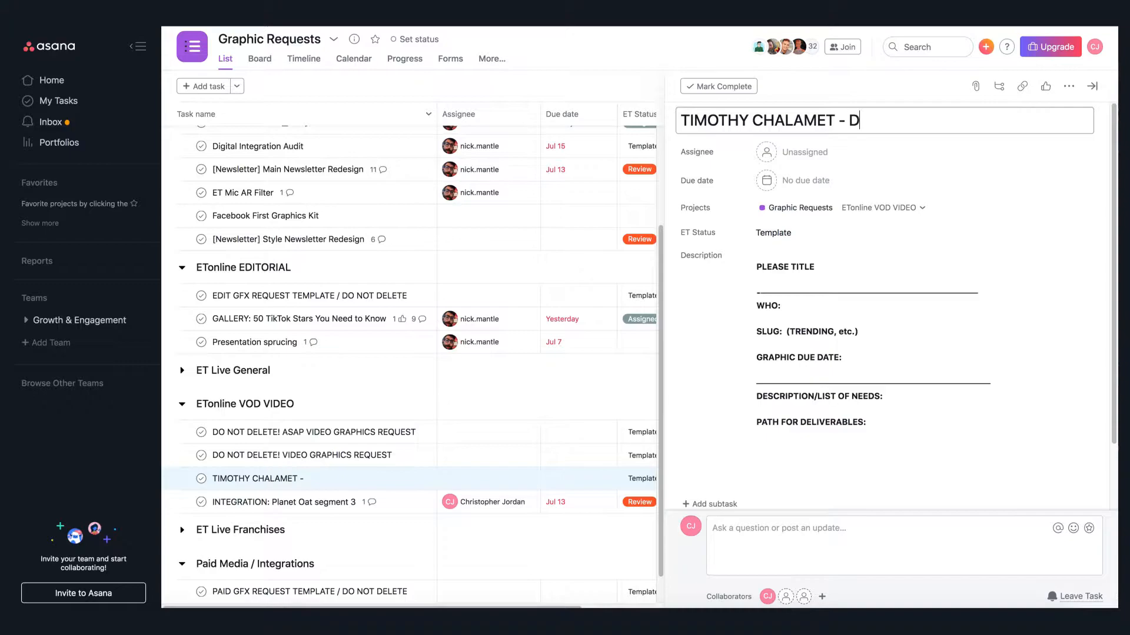
text(UNE IN)
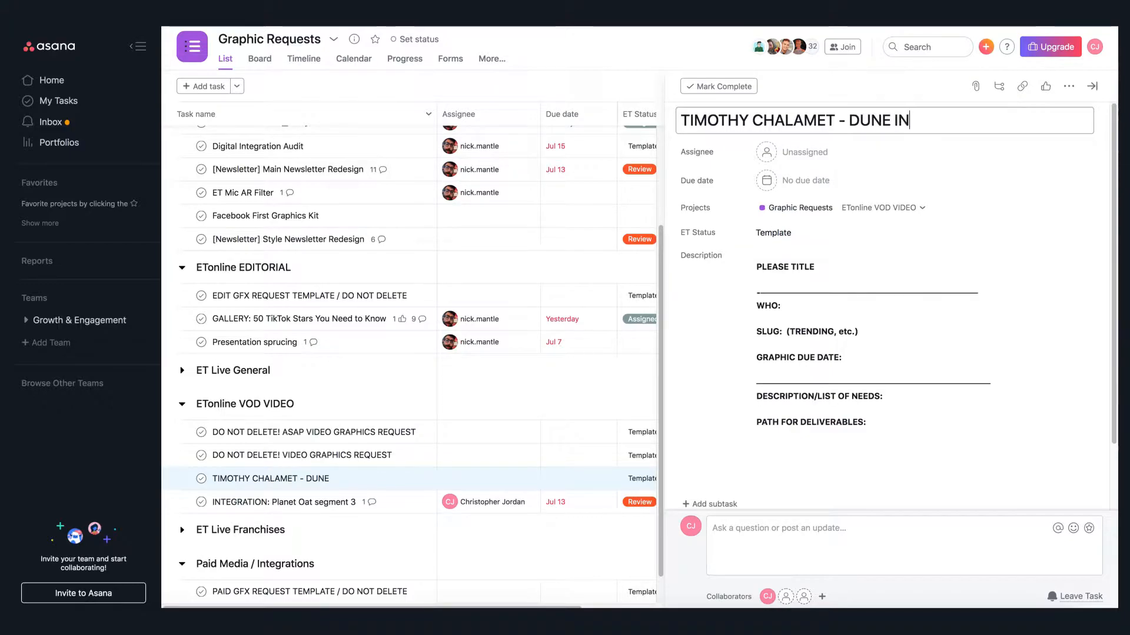
text(TV INTERVIEW)
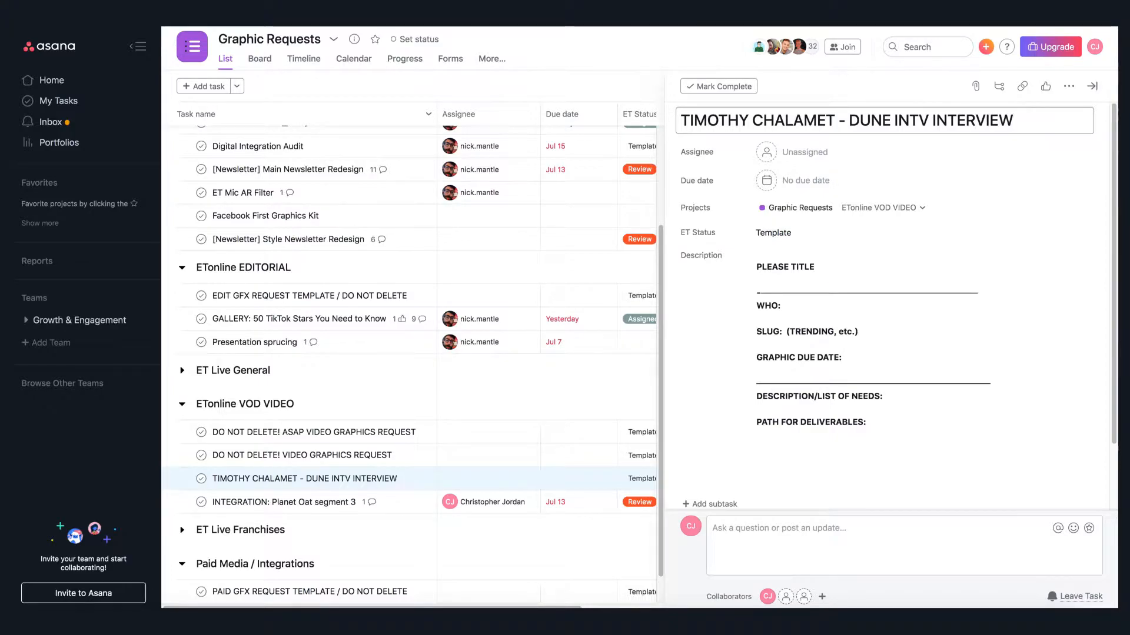
click(1045, 145)
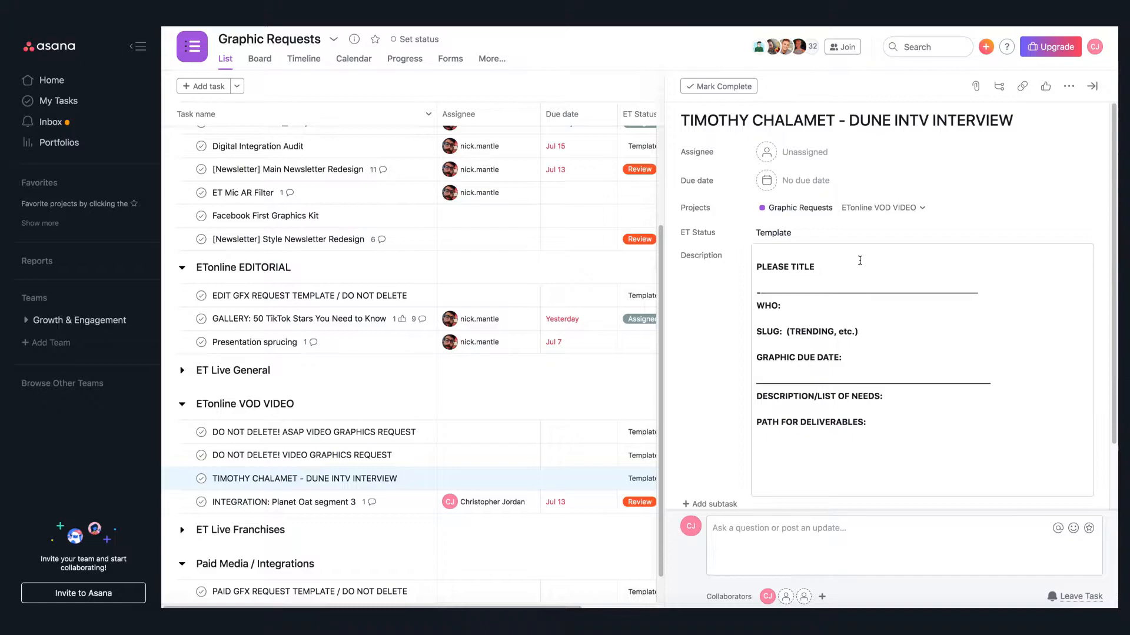
- Replace the description's PLEASE TITLE line with TIMOTHY CHALAMET and fill WHO with YOU, STAKEHOLDER/APPROVERS, EDITOR
drag(818, 266, 806, 204)
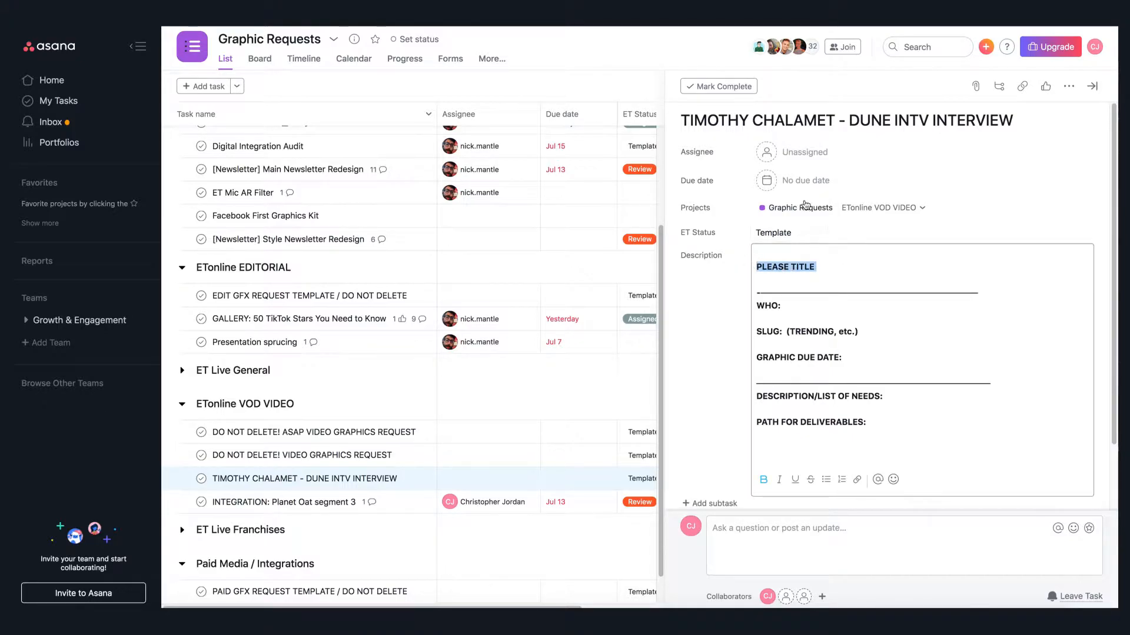
text(TI)
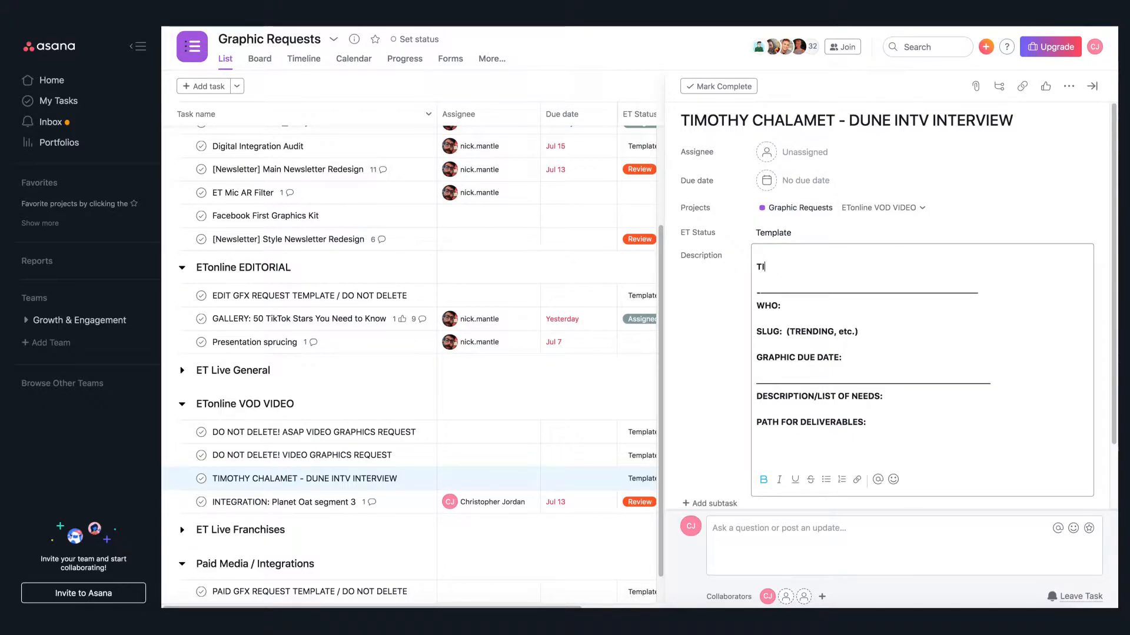
text(MOTHY CHALAME)
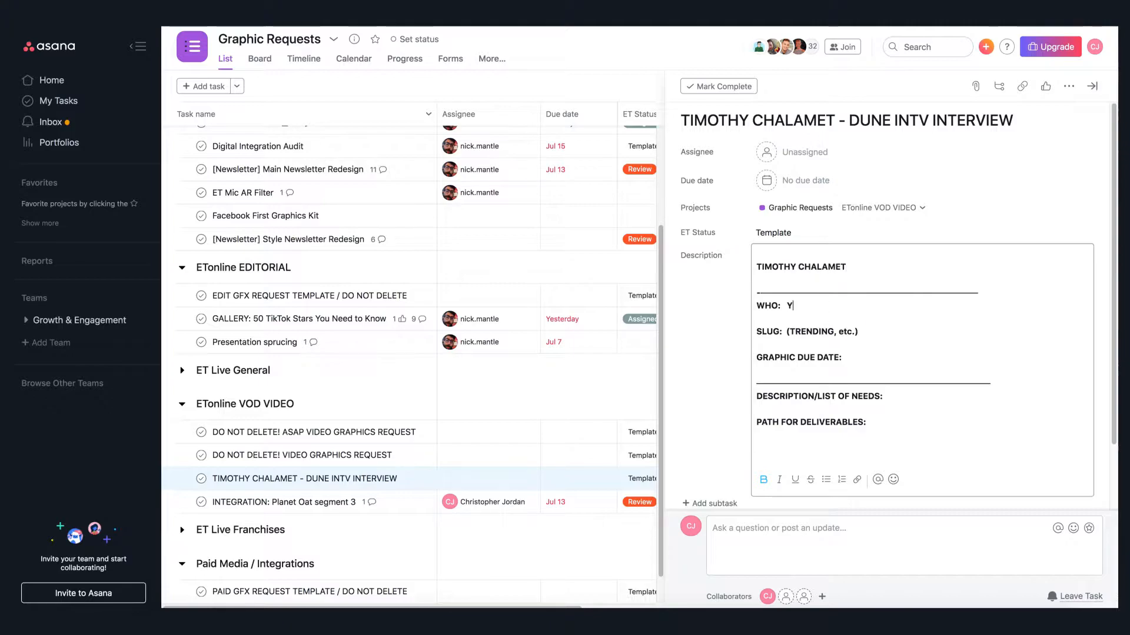
text(TAKEHOLDER)
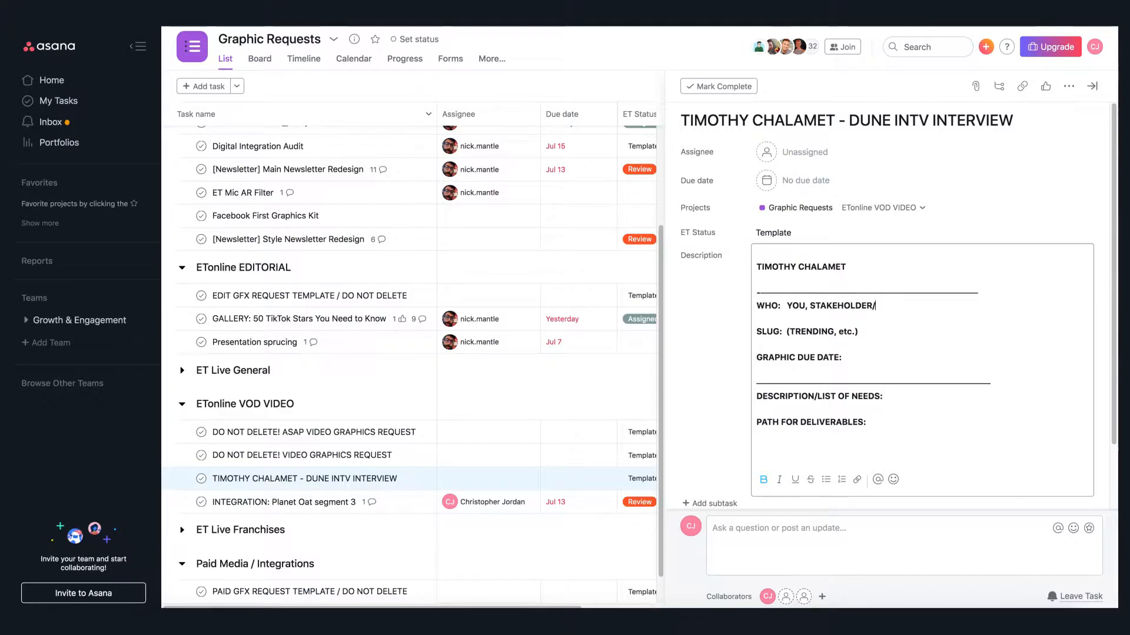
text(/APPROVE)
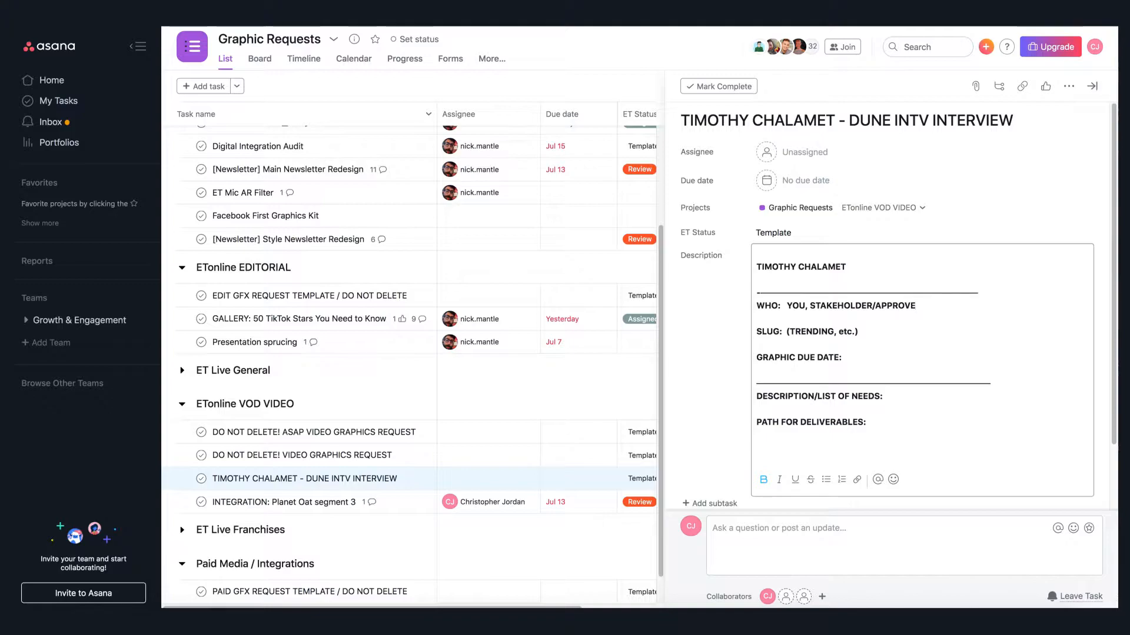
text(RS, EDITOR)
- Replace the slug placeholder text in the description with INTERVIEW, keeping the parentheses
drag(787, 333, 858, 332)
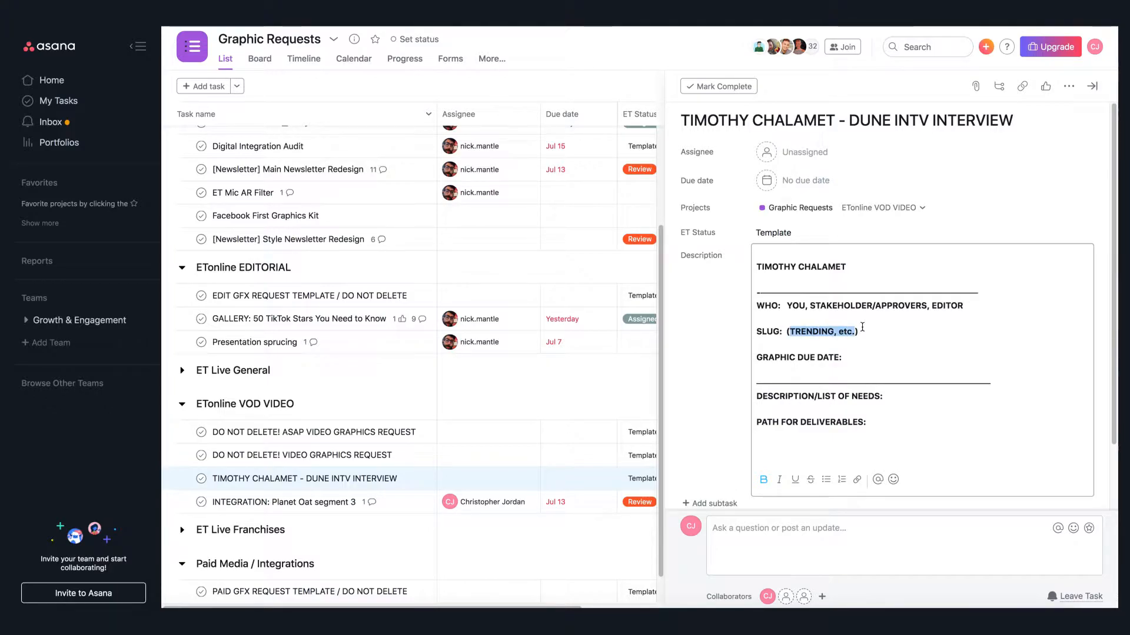
key(BackSpace)
text(INTERVI)
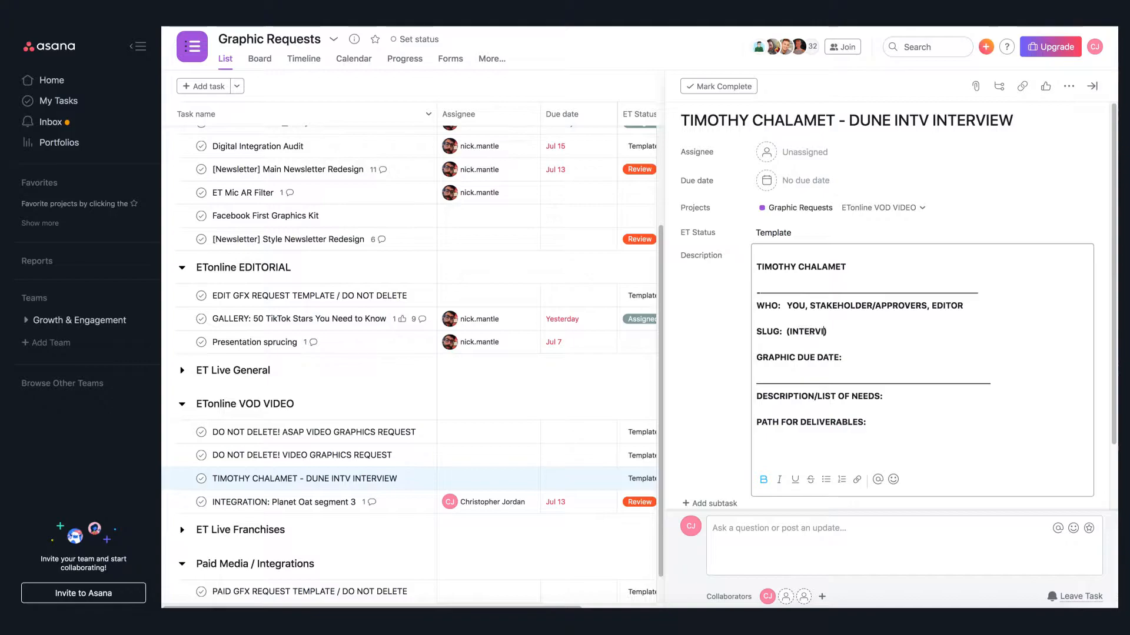
text(EW)
- Set the task's due date to July 17, 2020
click(926, 359)
click(809, 180)
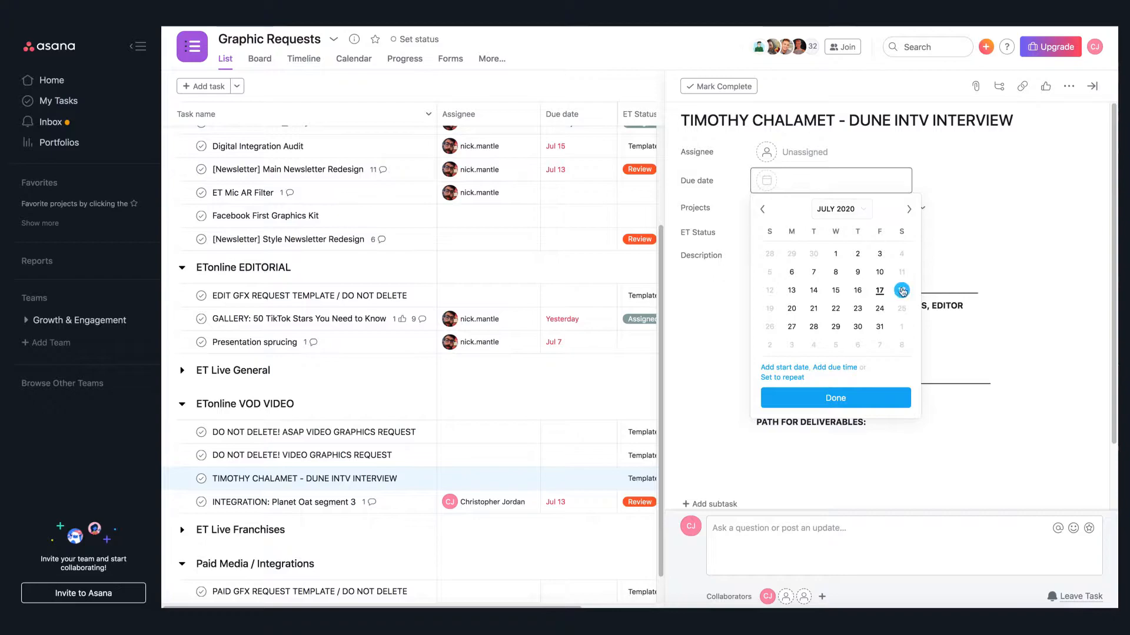
click(880, 290)
click(860, 360)
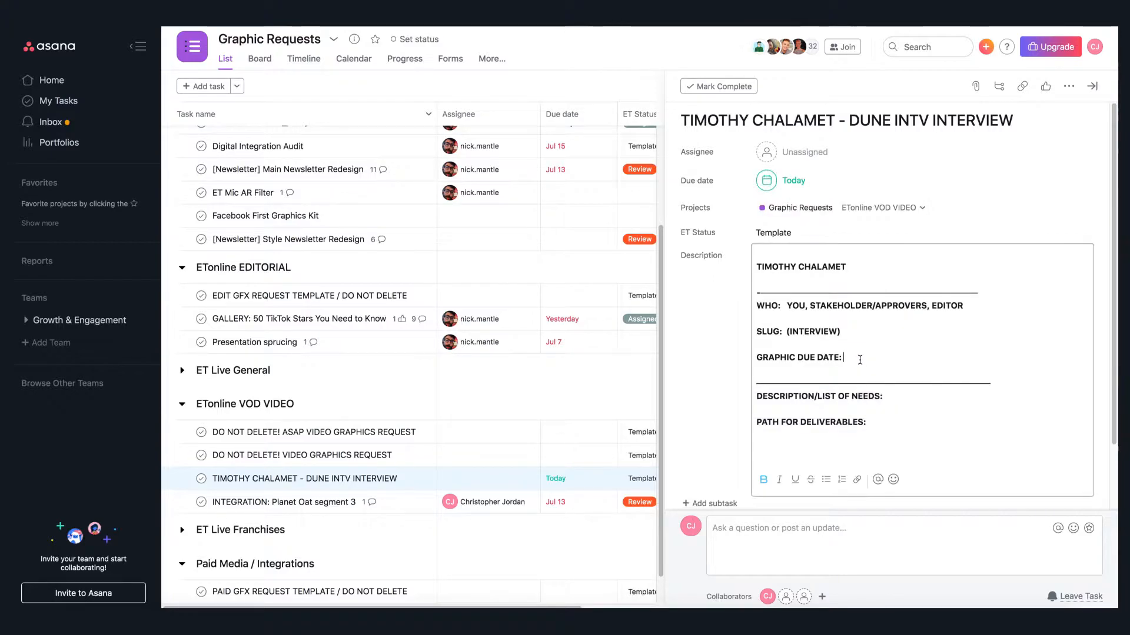
- Complete the description's GRAPHIC DUE DATE line as 7/17
text(7/17)
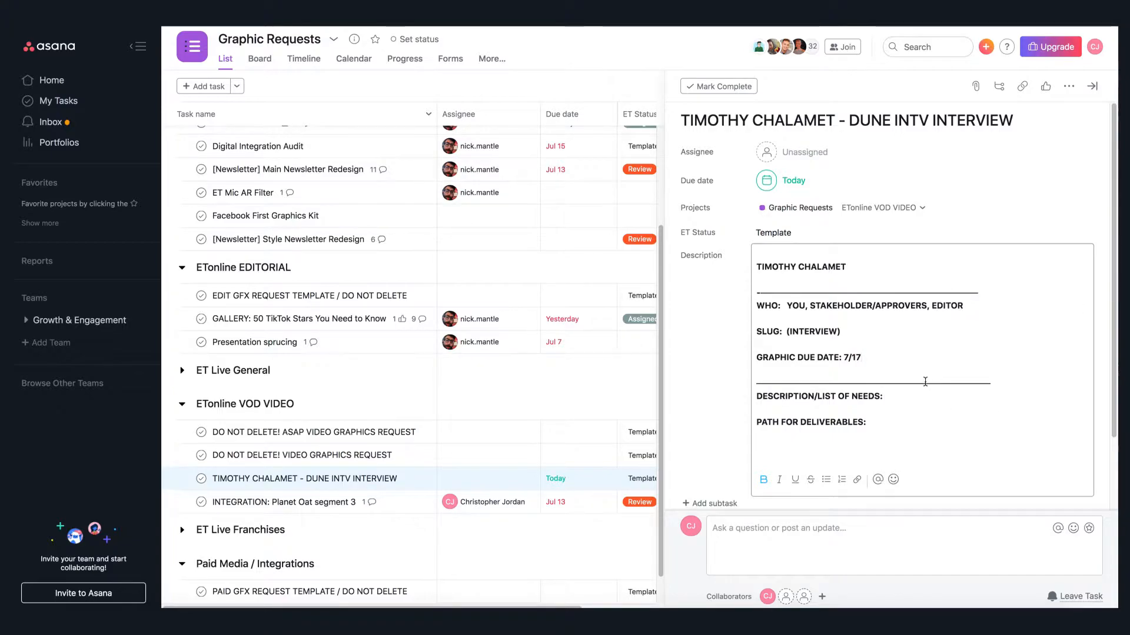
scroll(895, 383, down, 3)
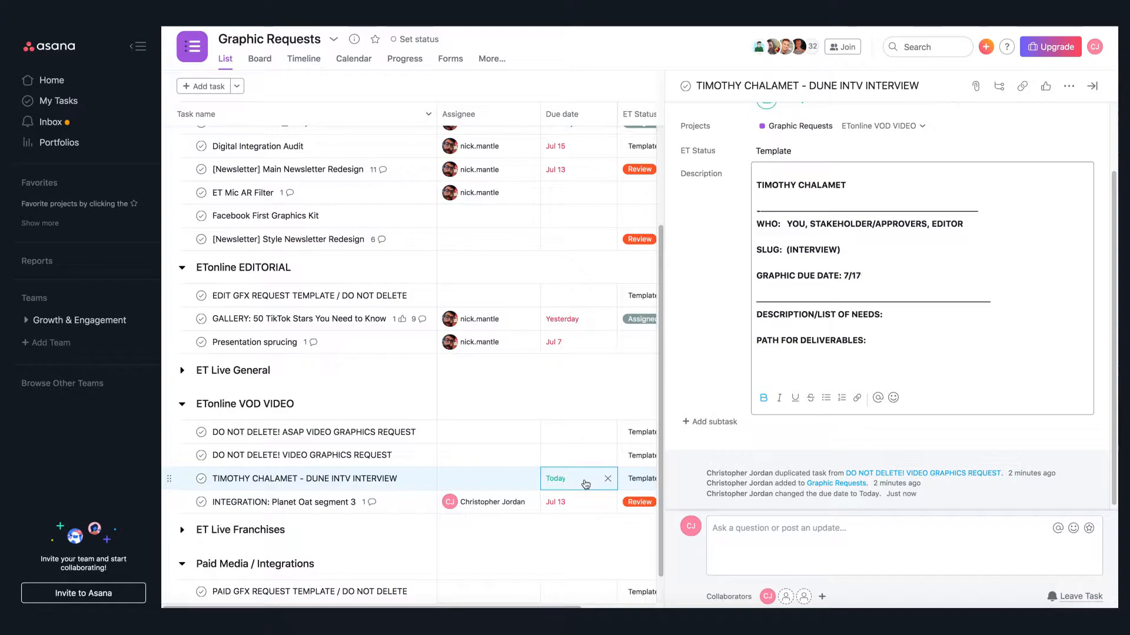
scroll(906, 311, down, 1)
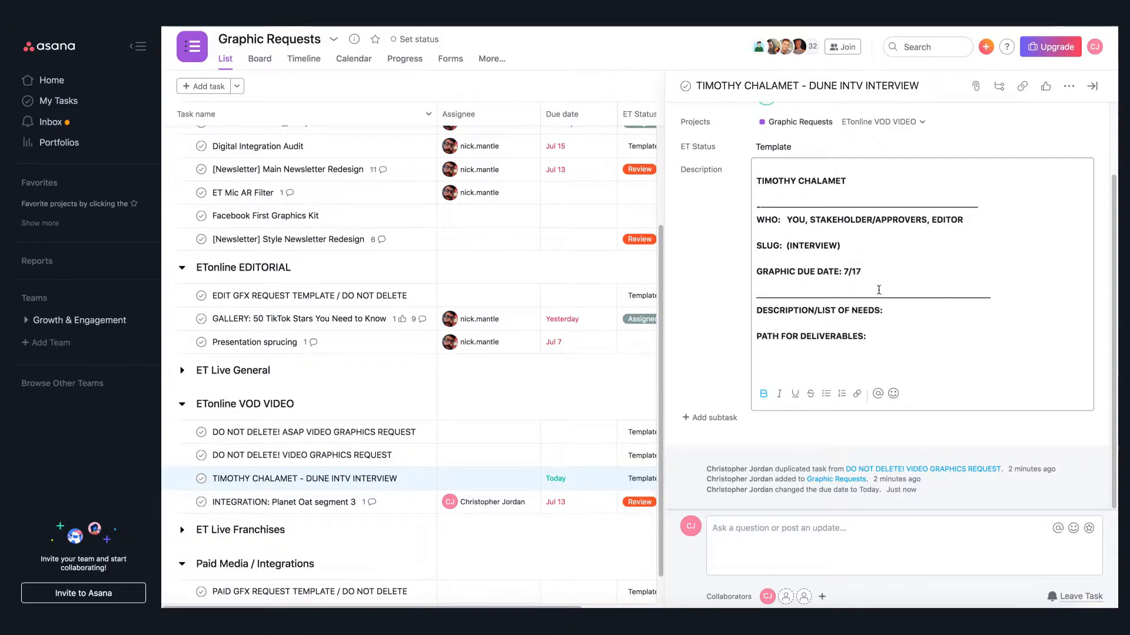
- List TWITTER QUOTE, INSTAGRAM QUOTE, LOWER THIRD and TIMESTAMPS as separate lines under DESCRIPTION/LIST OF NEEDS
click(896, 311)
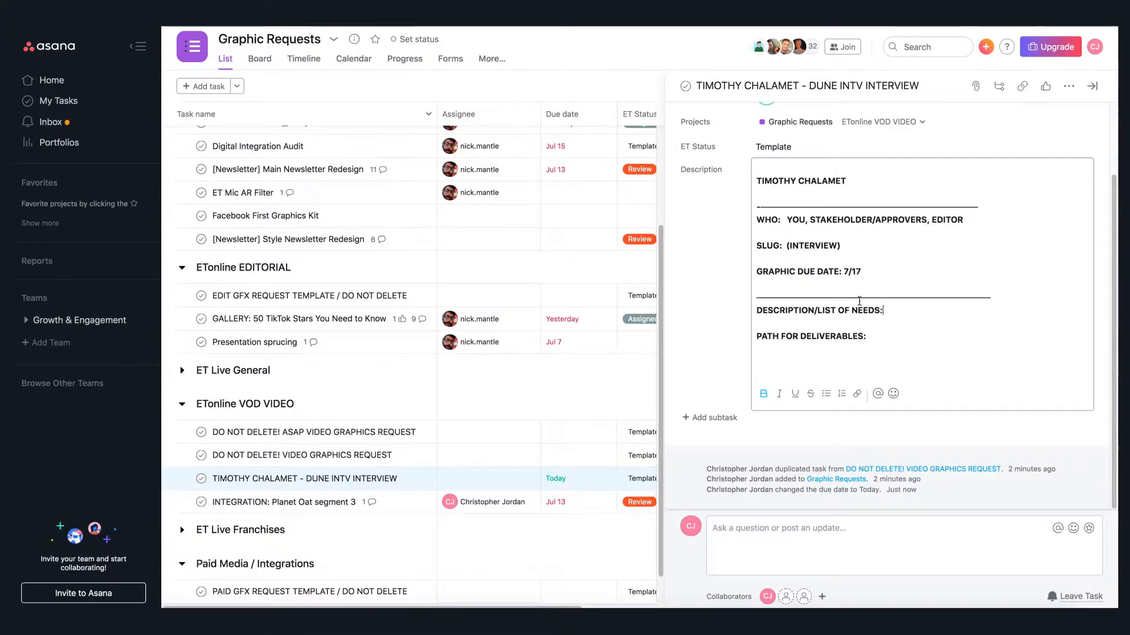
key(Return)
key(Return)
text(TWITTER QUOTE)
key(Return)
key(Return)
text(INSTAGRAM Q)
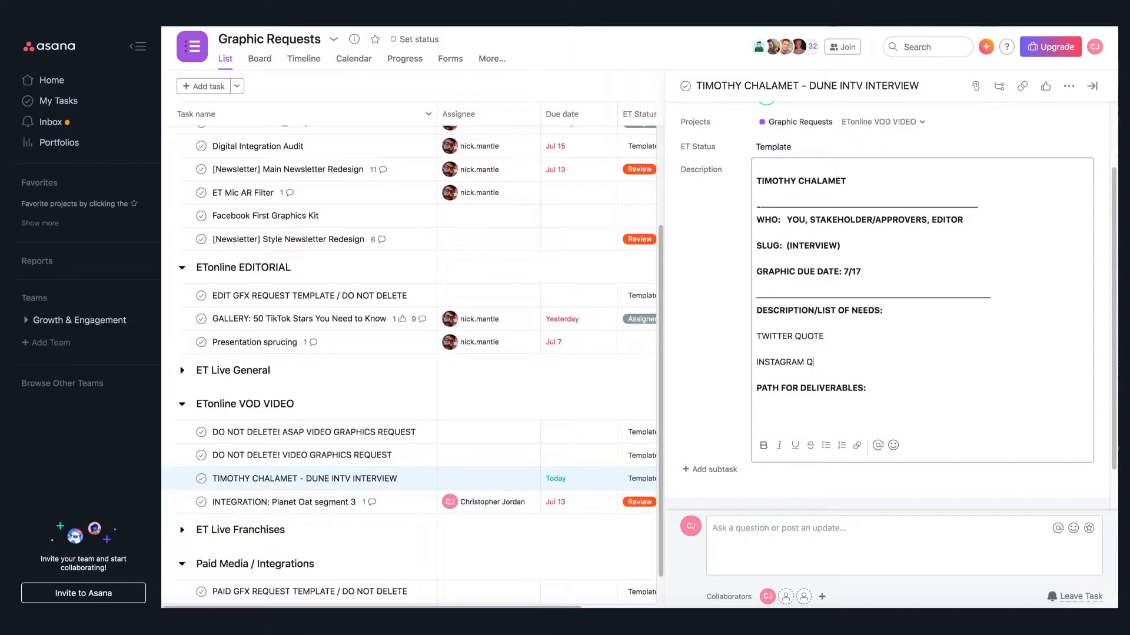
text(LOW)
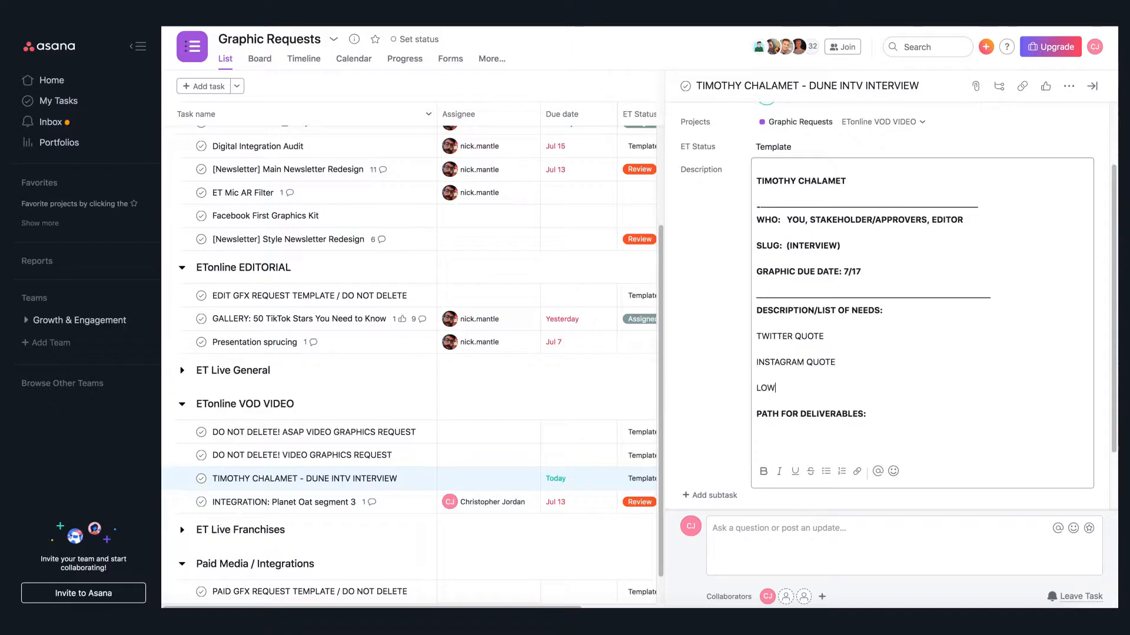
text(ER THIRD)
key(Return)
text(TIMESTAMPS)
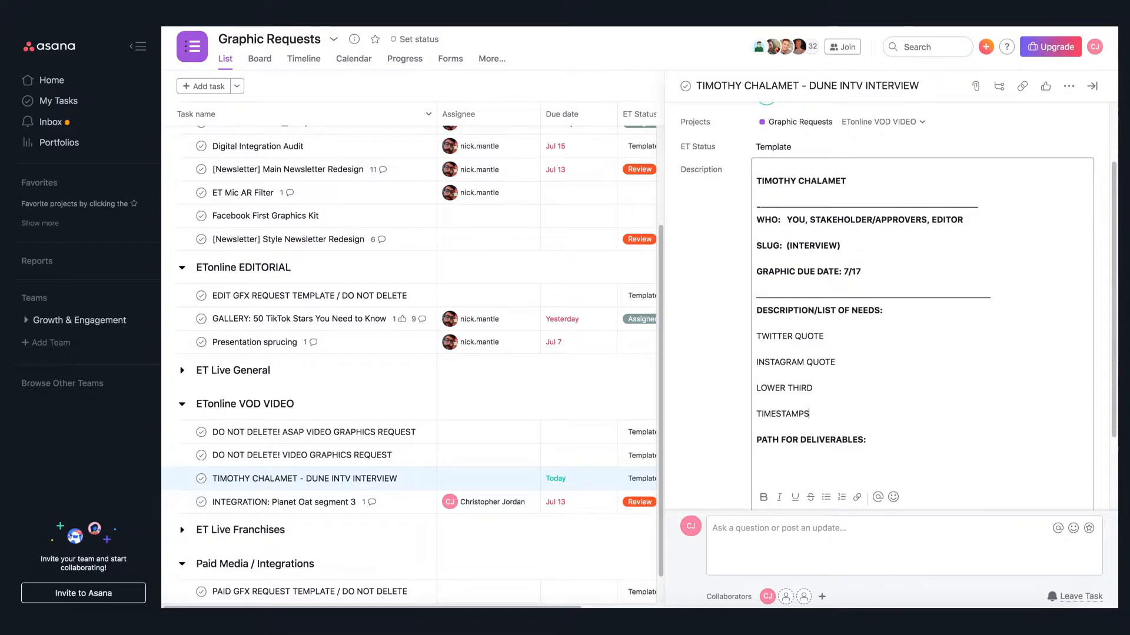
- Add the timestamps 1997, 2019 and 2020 on separate lines under TIMESTAMPS
key(Return)
text(1997)
key(Return)
text(2019)
key(Return)
text(2)
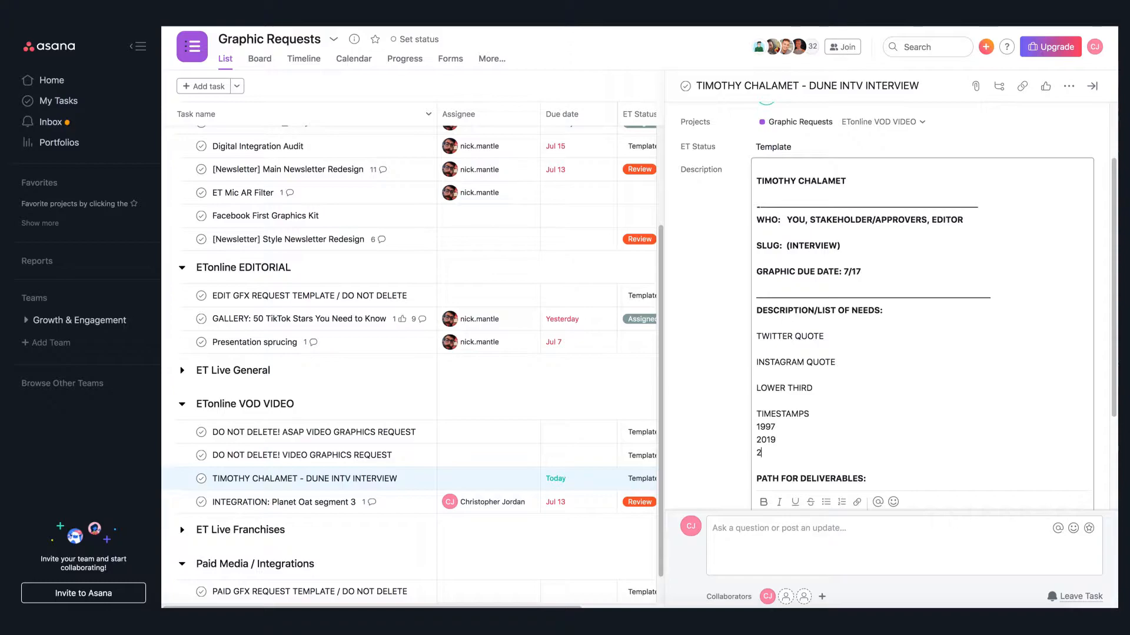
text(020)
key(Escape)
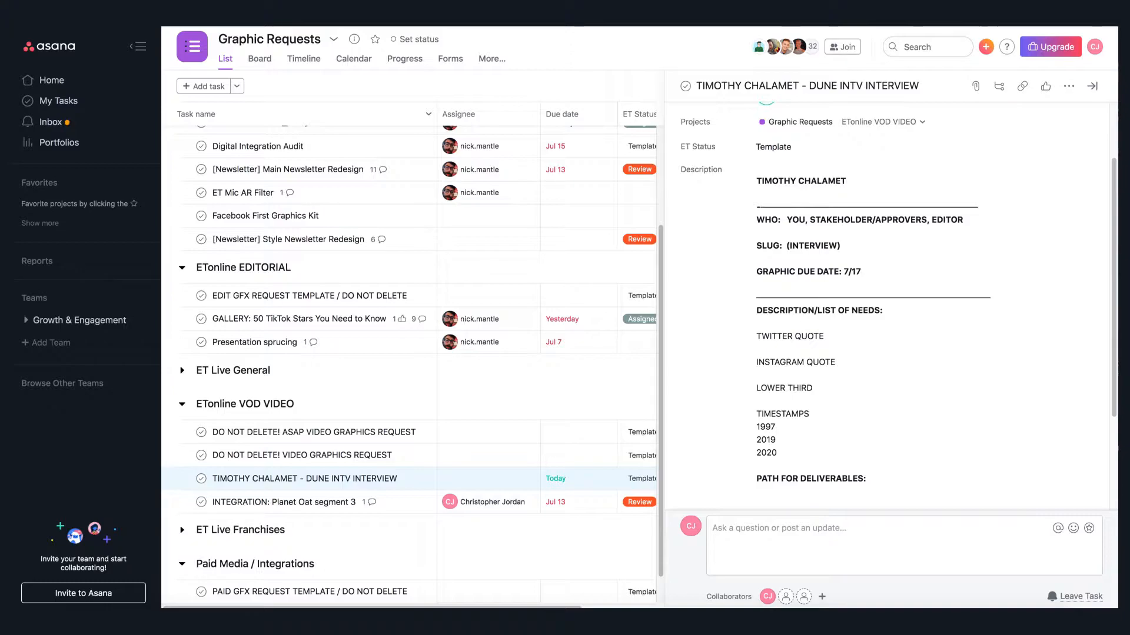
- Paste the name Timothée Chalamet under the LOWER THIRD line
click(888, 400)
text(Timothée Chalamet)
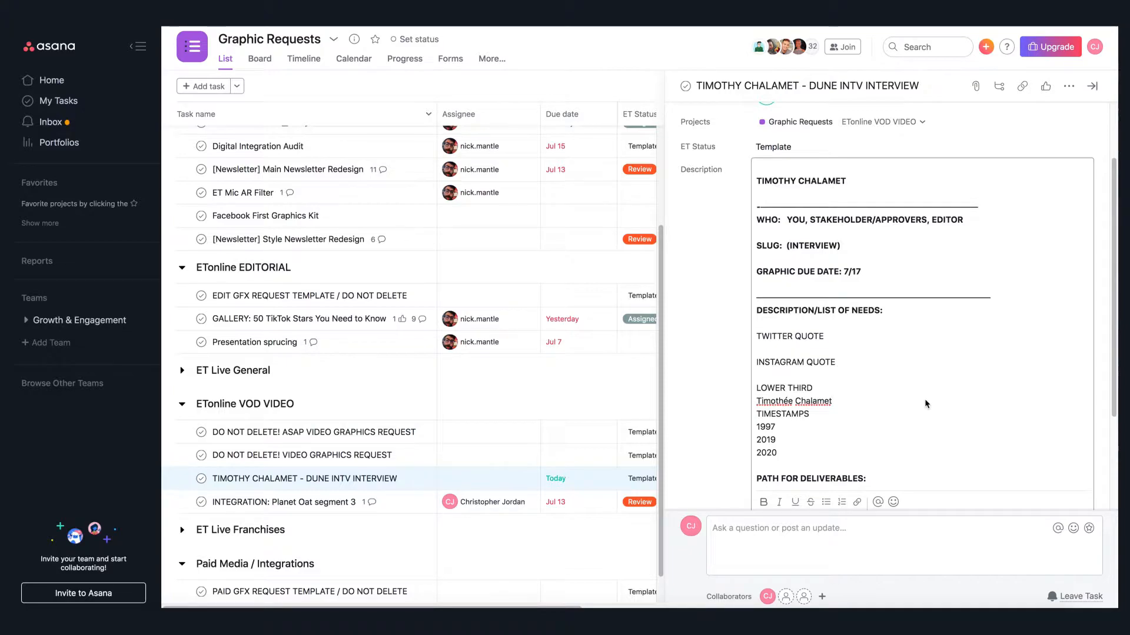
key(Return)
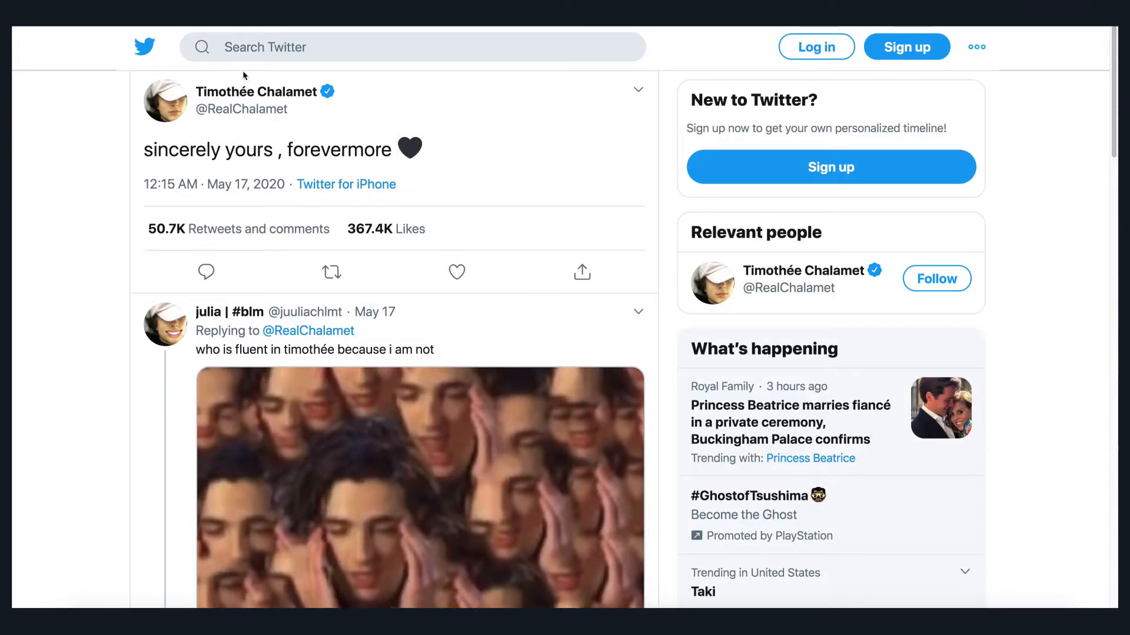
- Copy the tweet text sincerely yours , forevermore and paste it in quotes under TWITTER QUOTE, adding (black heart emoji)
drag(391, 150, 143, 150)
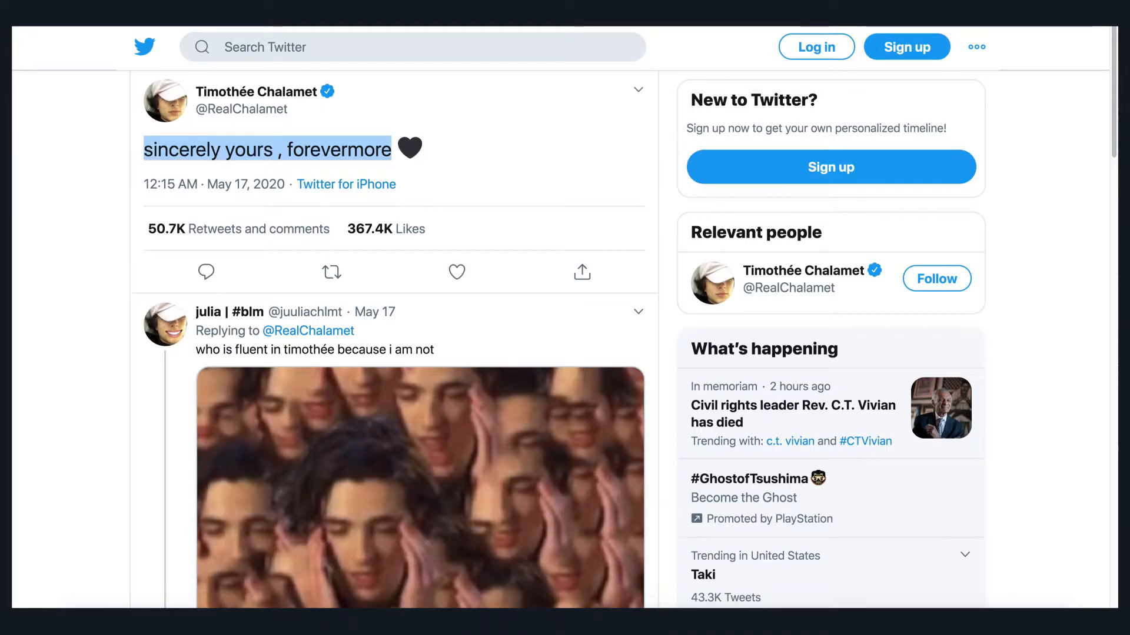
click(423, 151)
drag(423, 152, 142, 150)
key(ctrl+c)
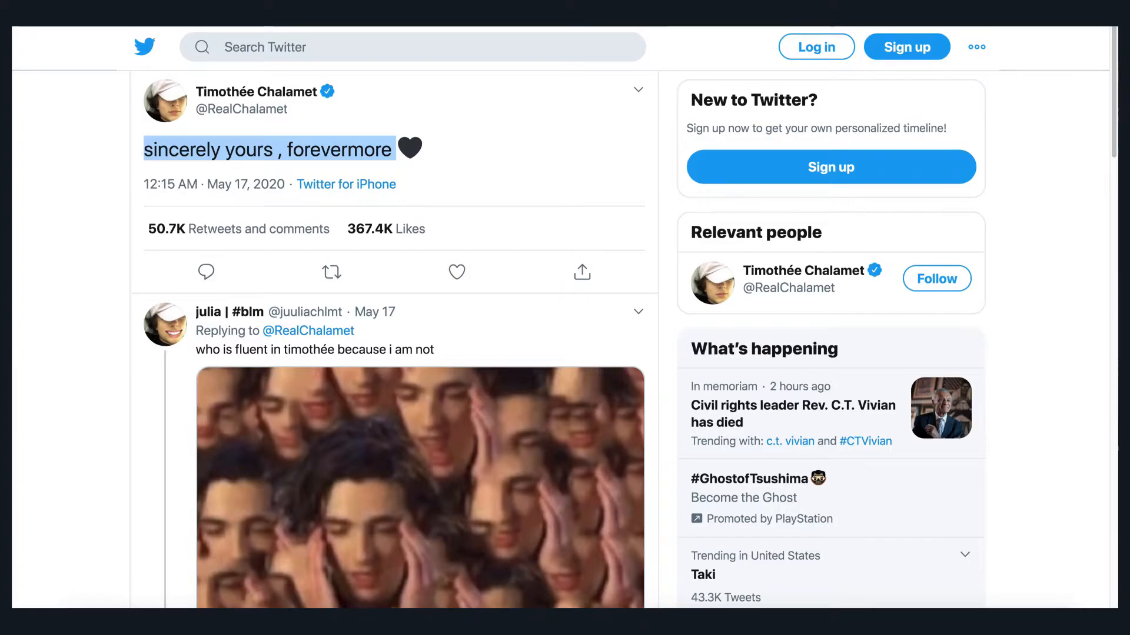
key(ctrl+shift+Tab)
click(767, 373)
click(767, 350)
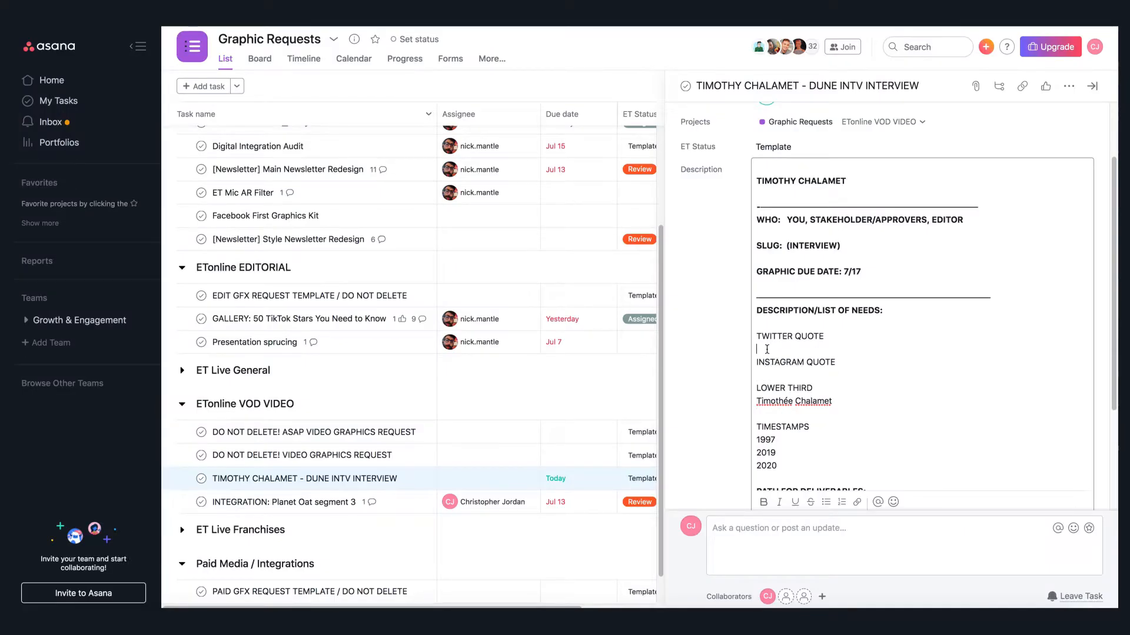
text(")
key(ctrl+v)
key(Return)
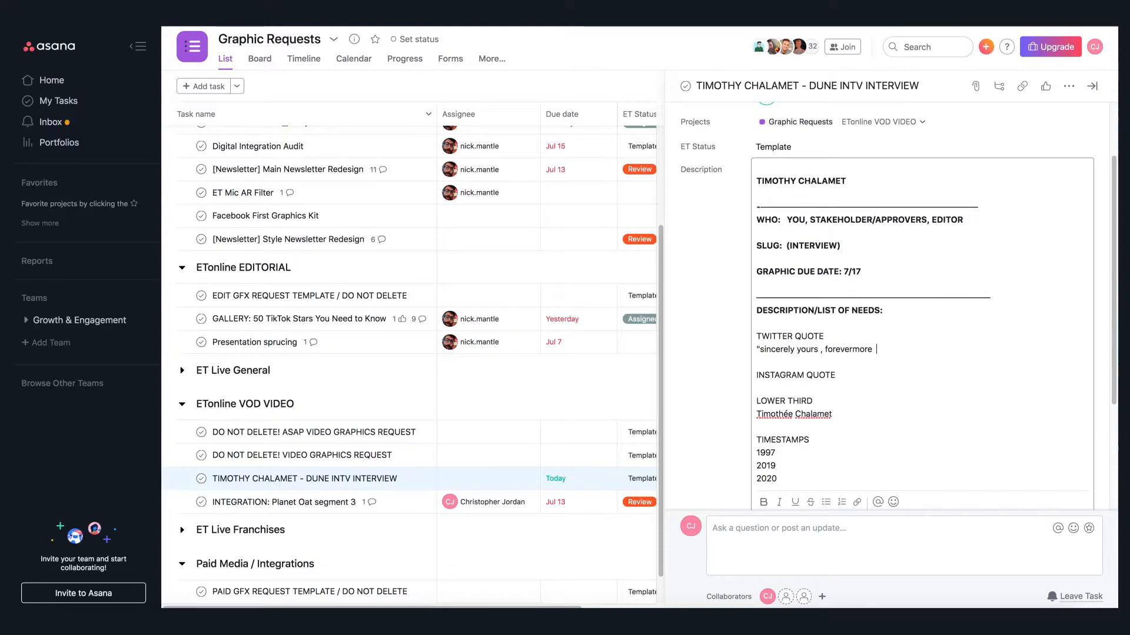
text((black heart em)
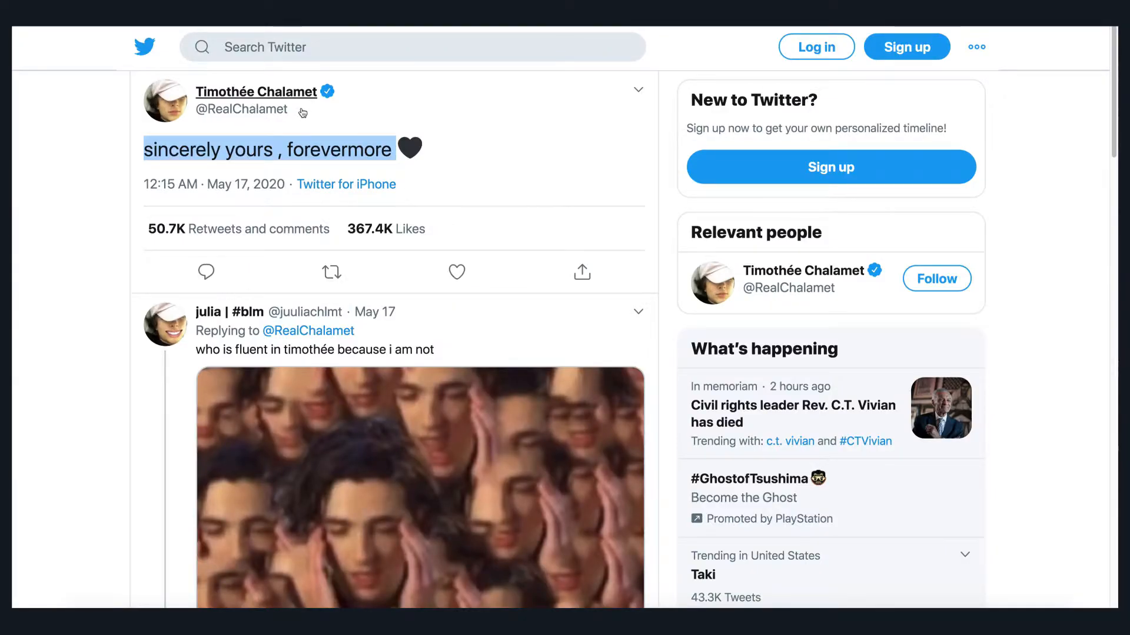
mouse_move(297, 112)
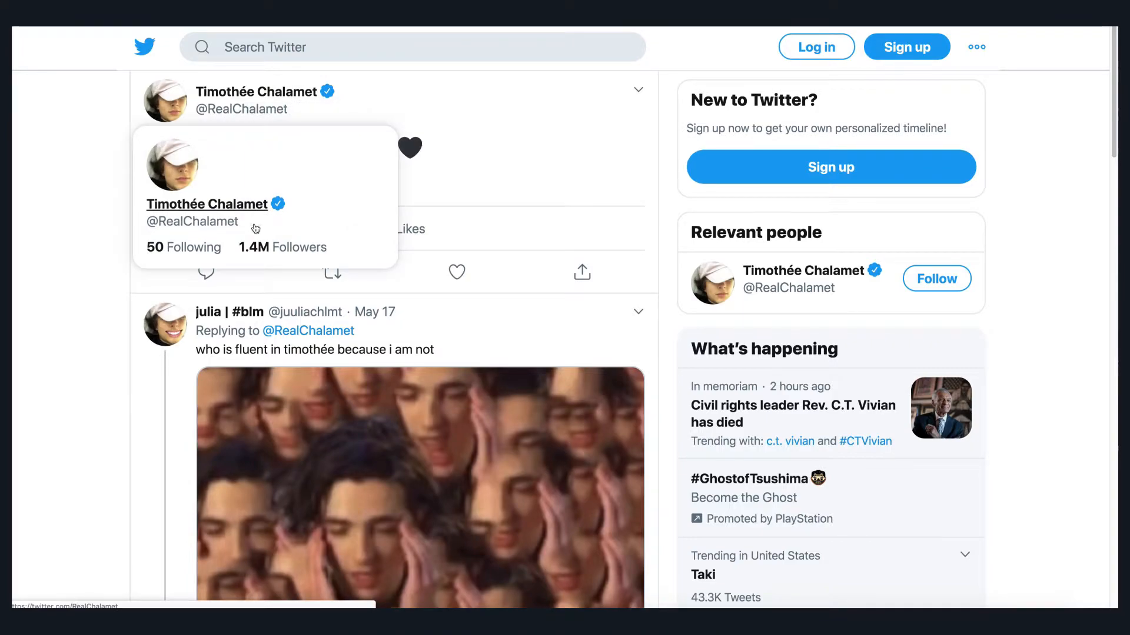
drag(244, 228, 223, 227)
drag(145, 227, 188, 159)
click(188, 159)
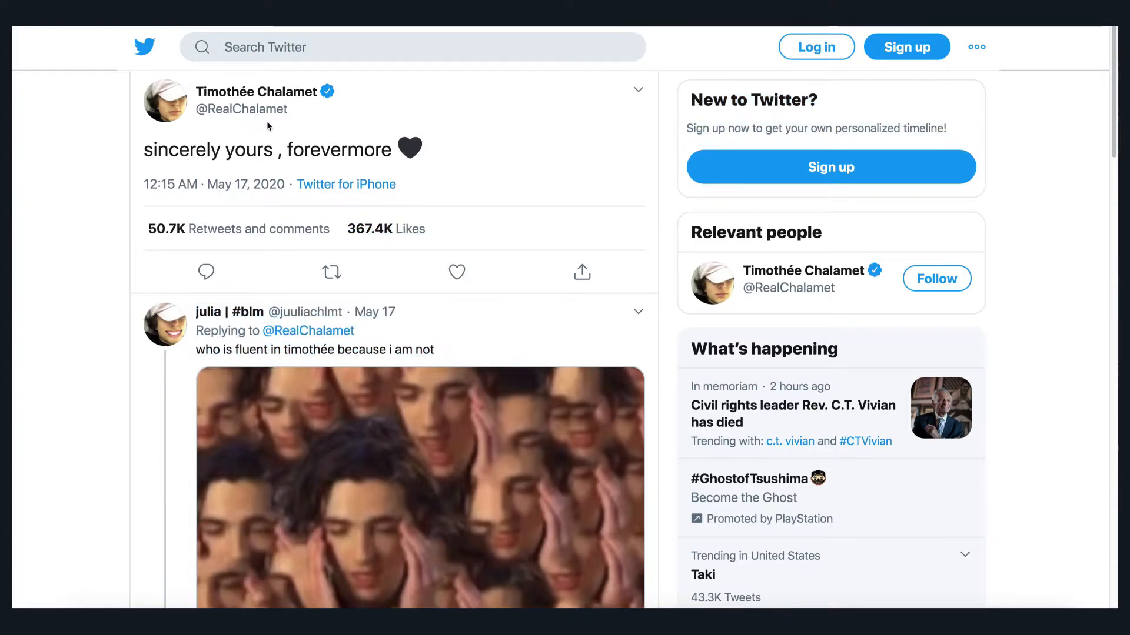
mouse_move(250, 127)
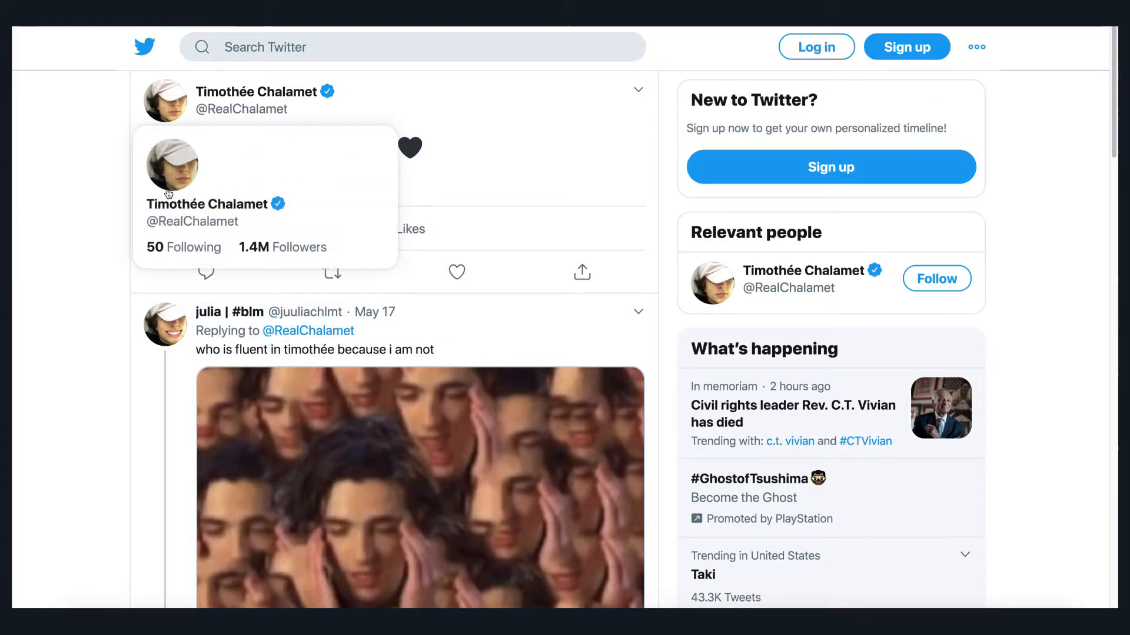
drag(147, 221, 251, 221)
key(ctrl+c)
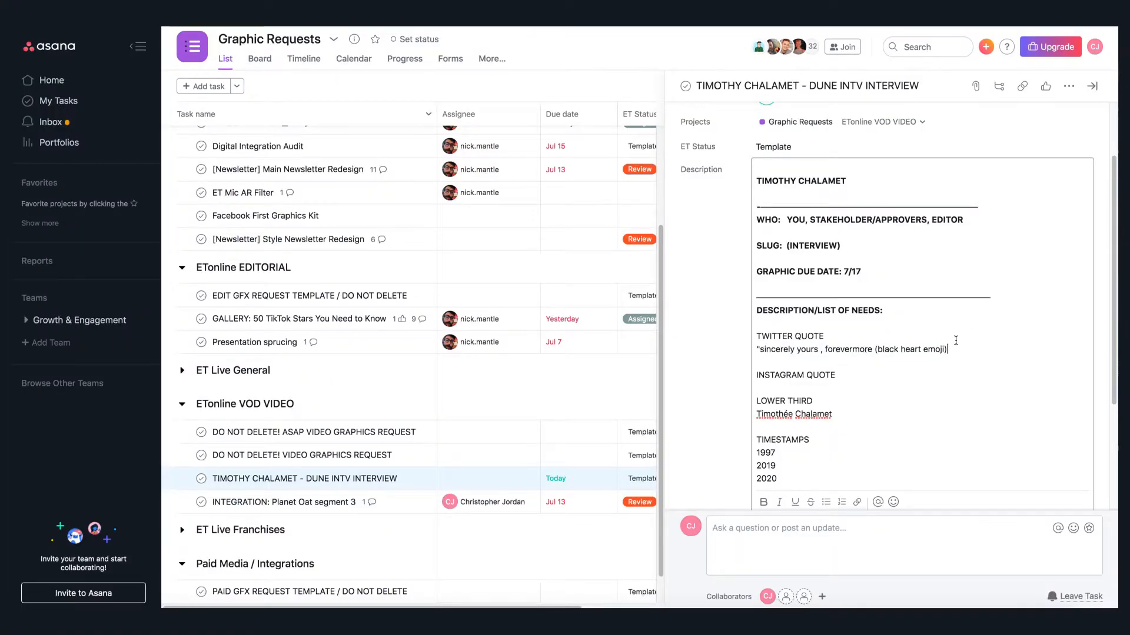
key(Return)
key(ctrl+v)
key(Return)
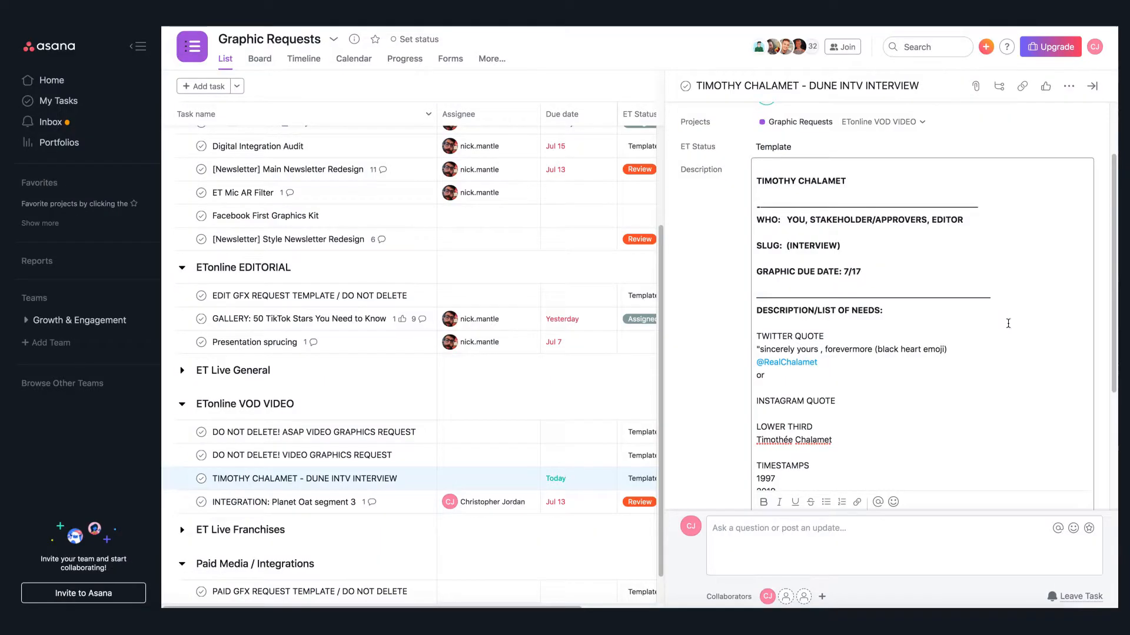
key(ctrl+v)
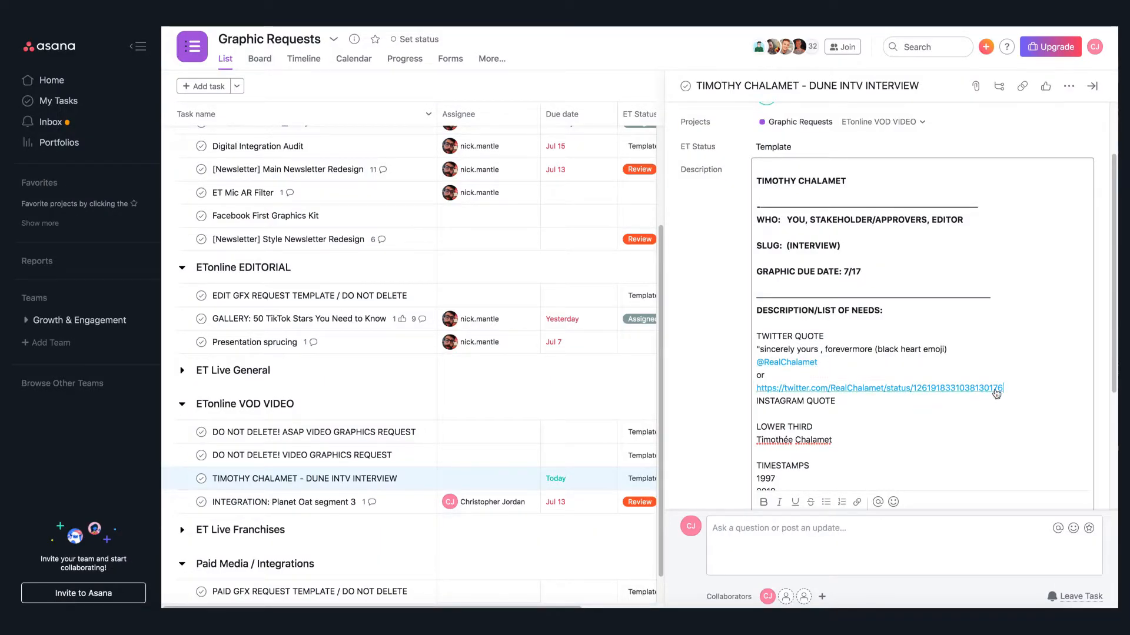
key(Return)
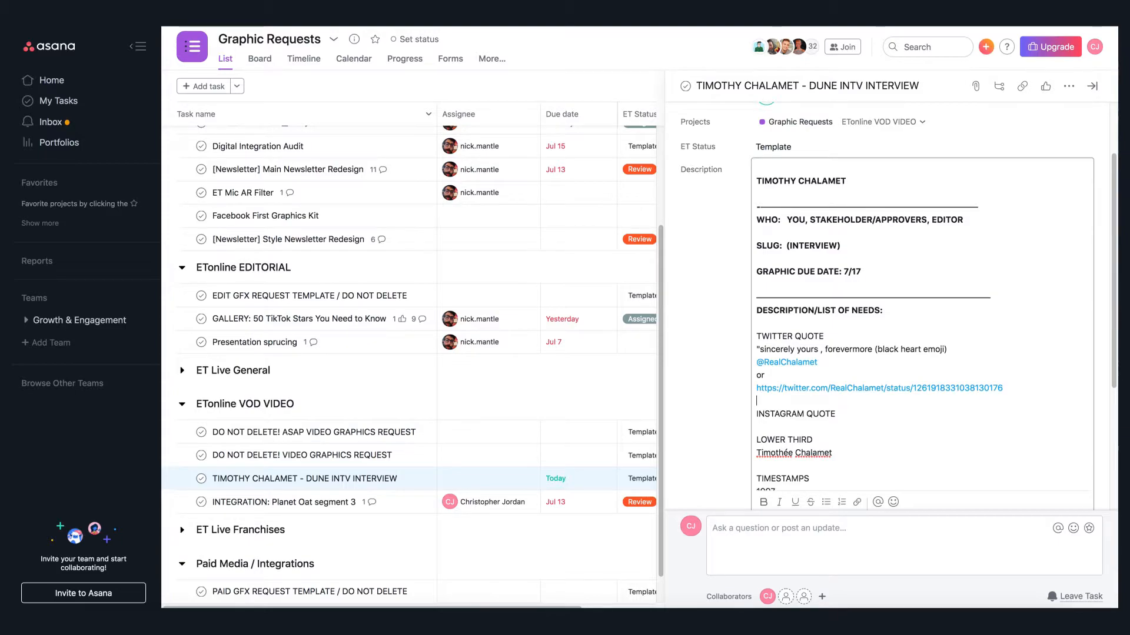
key(Escape)
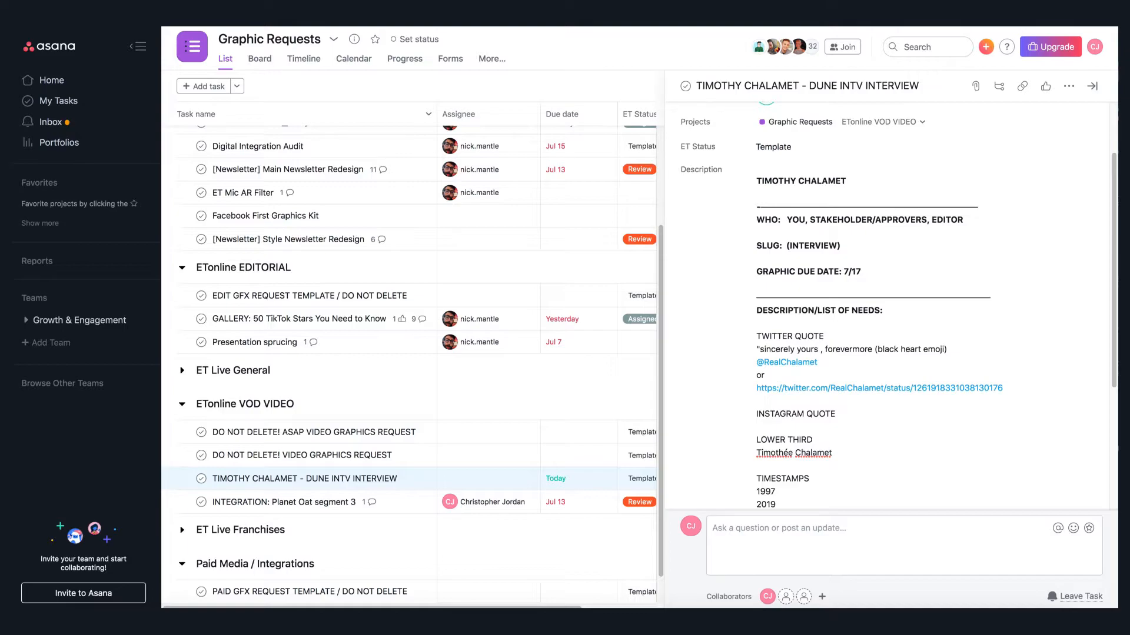
click(968, 399)
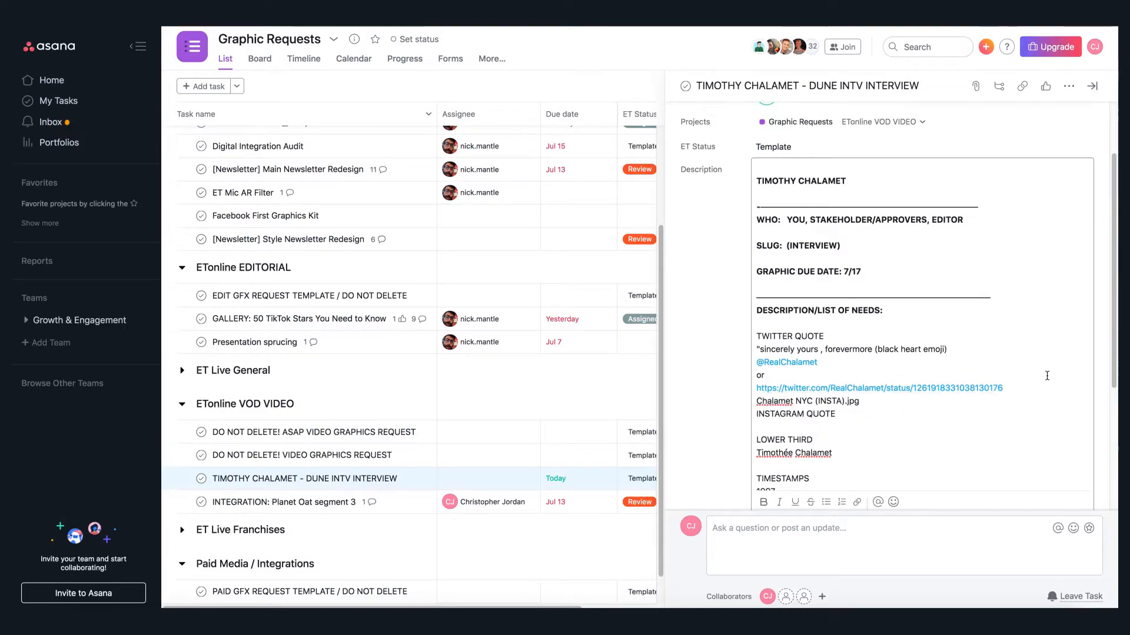
key(Return)
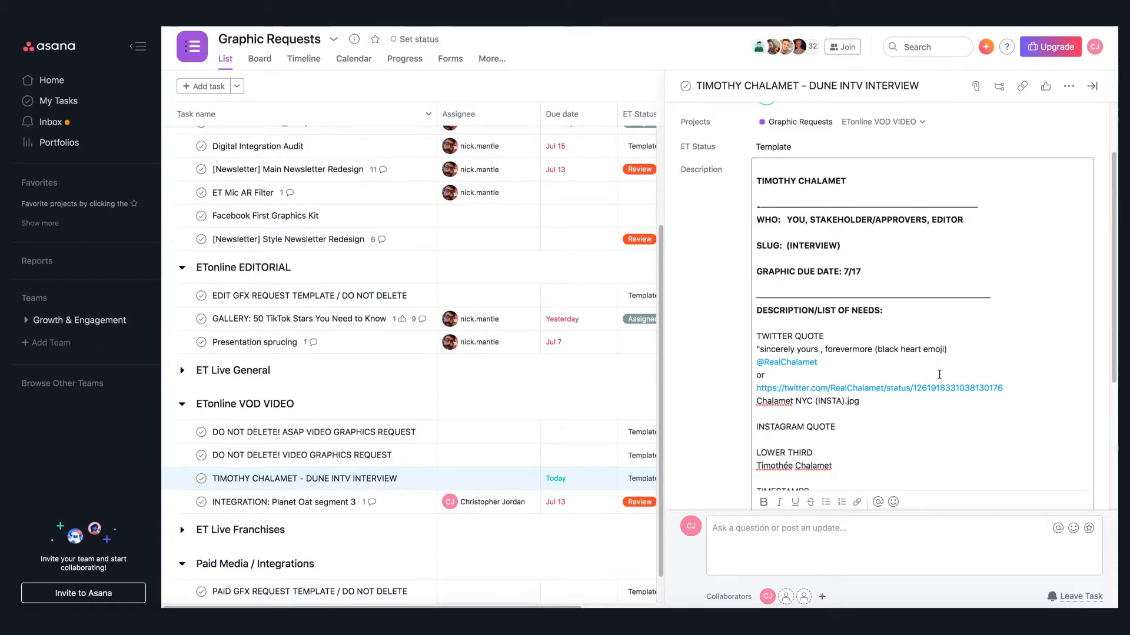
- Bold the TWITTER QUOTE, INSTAGRAM QUOTE and LOWER THIRD headings in the description
scroll(942, 386, down, 3)
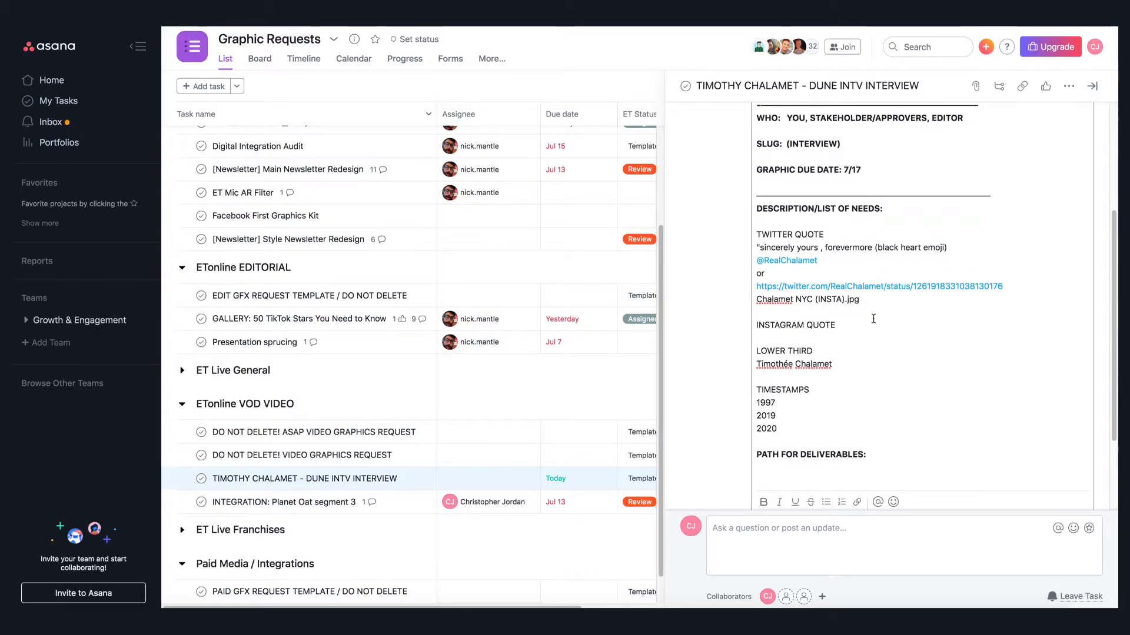
drag(825, 234, 712, 244)
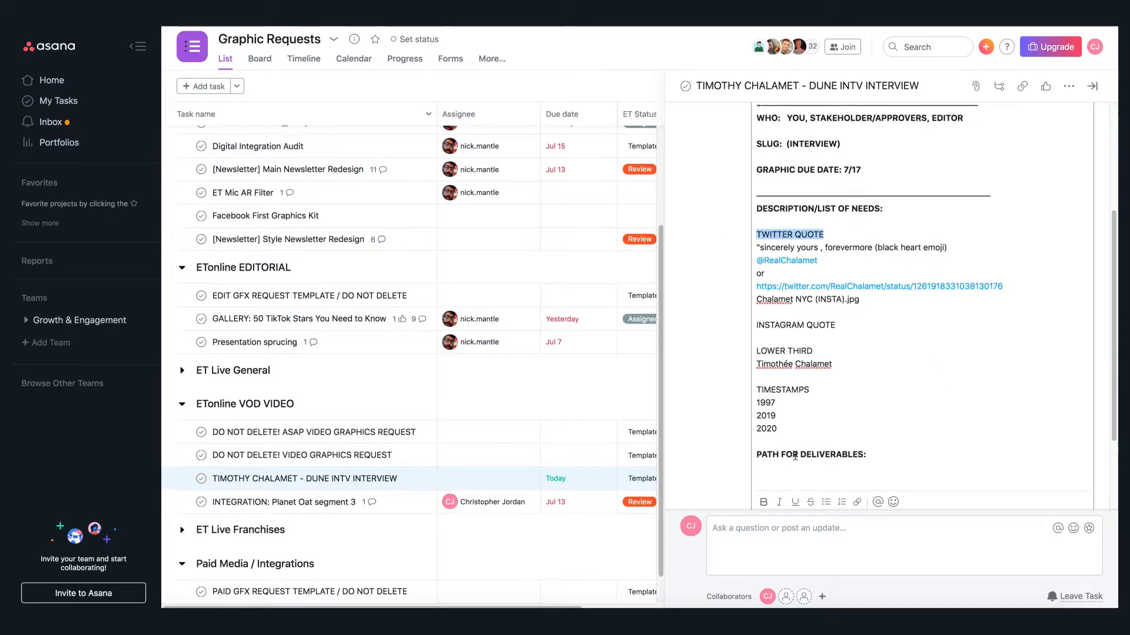
click(763, 501)
drag(838, 325, 731, 334)
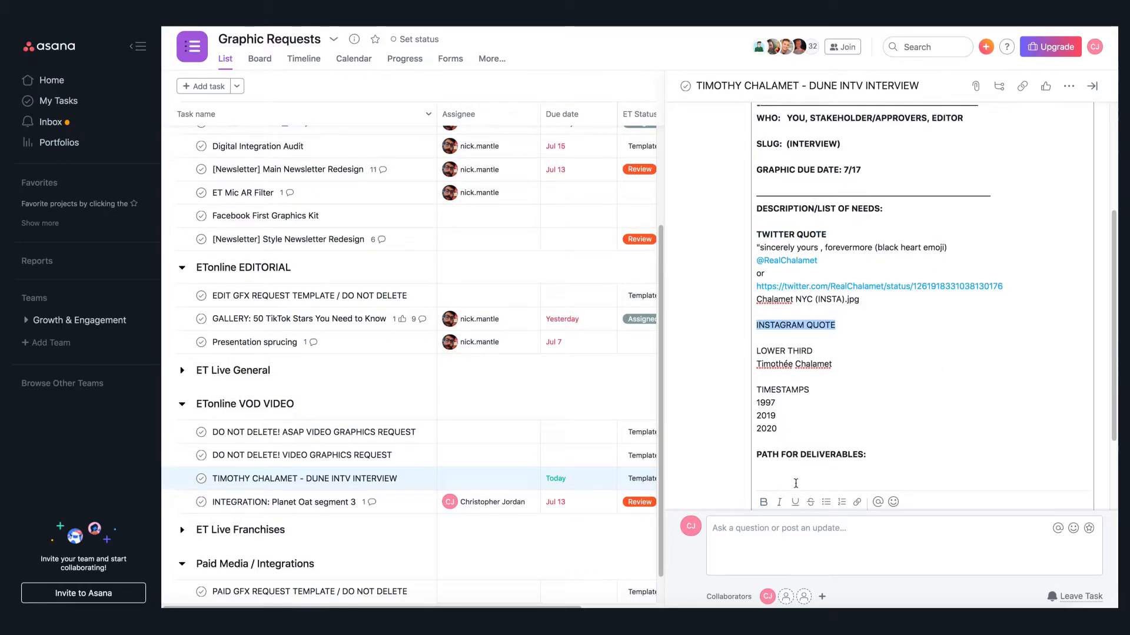
click(763, 502)
drag(818, 351, 736, 356)
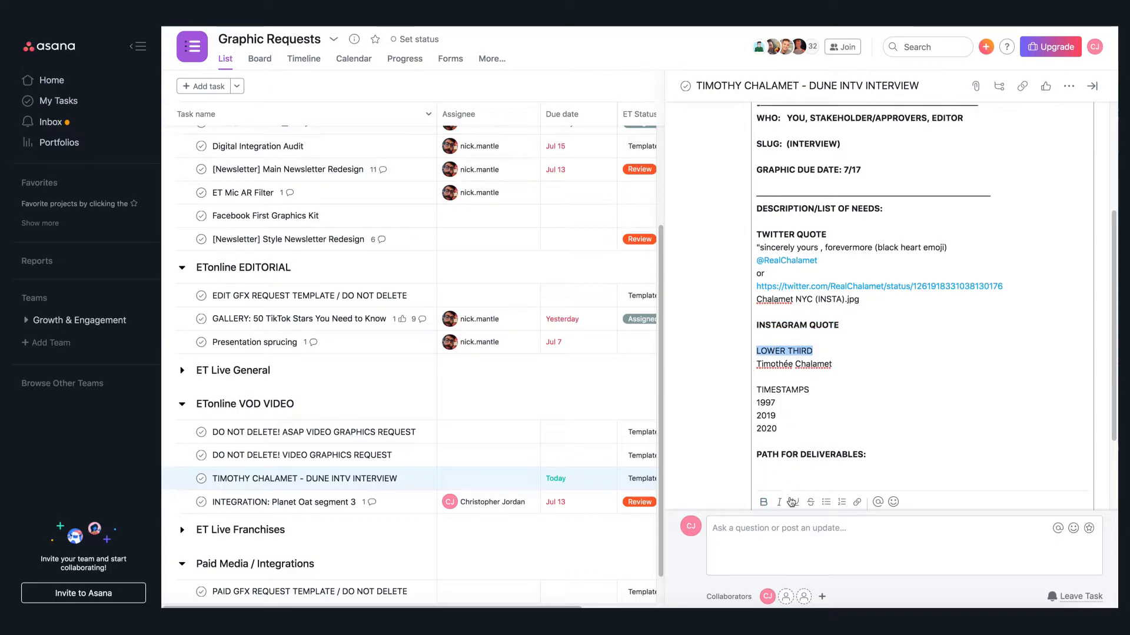
click(763, 501)
- Copy the opening lines of Beyoncé's Instagram caption and paste them in quotes under INSTAGRAM QUOTE
click(789, 338)
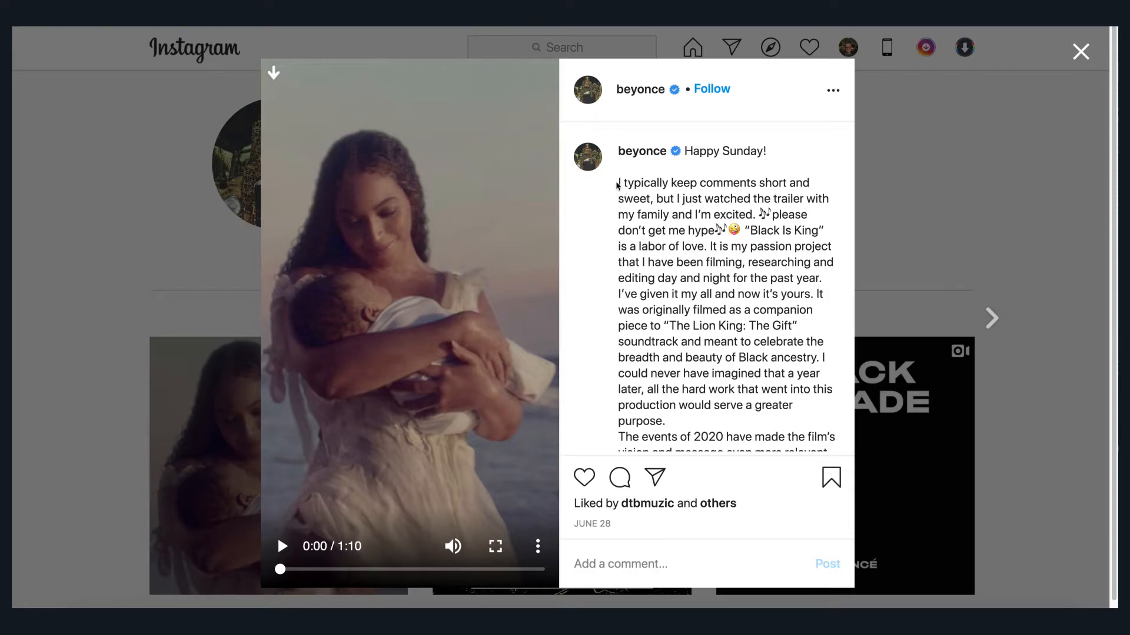
drag(616, 184, 742, 229)
key(ctrl+c)
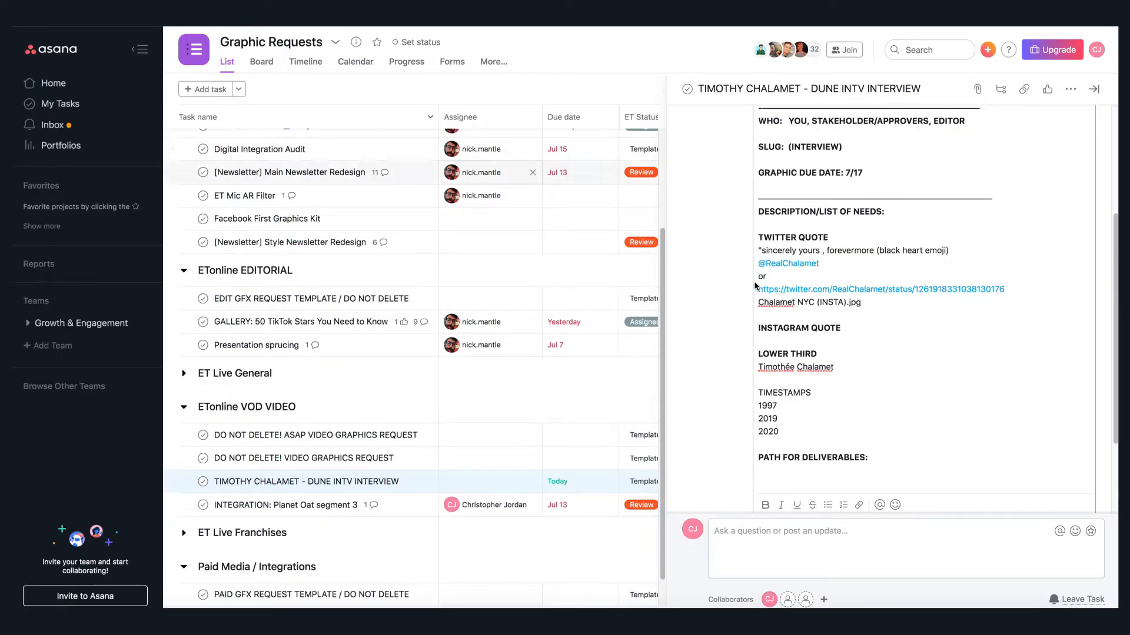
text(")
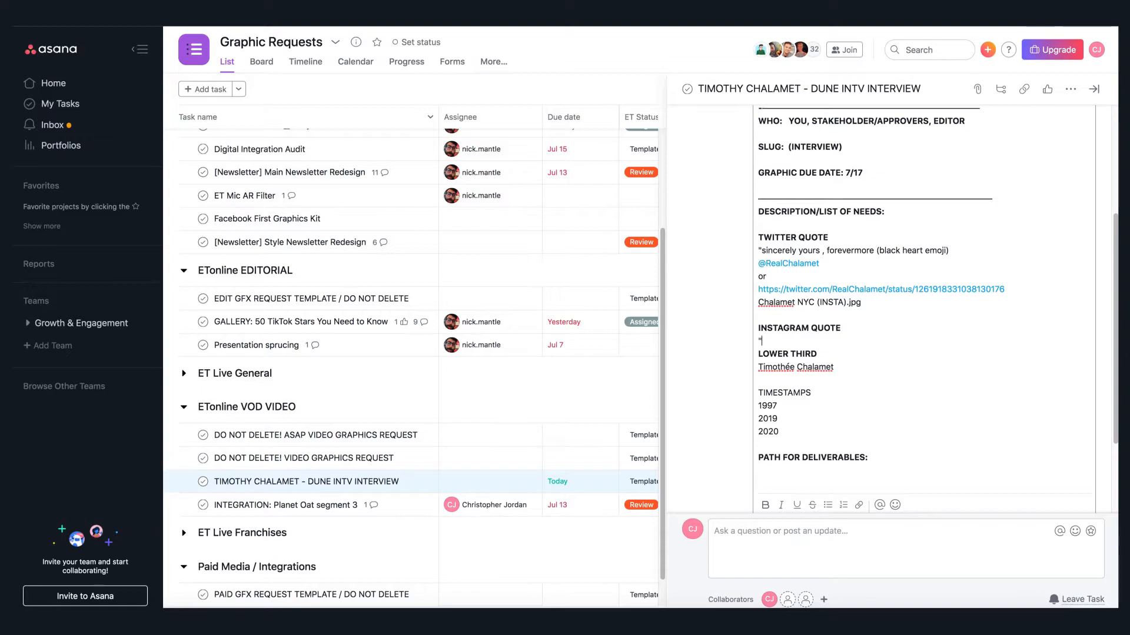
key(ctrl+v)
key(Return)
key(Return)
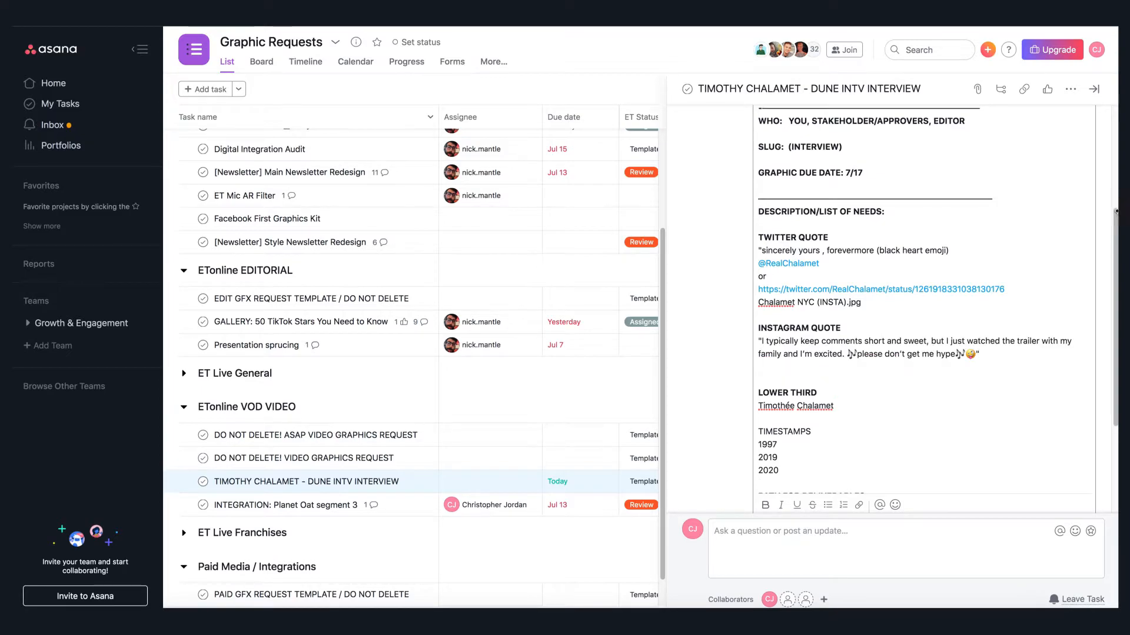
key(ctrl+Tab)
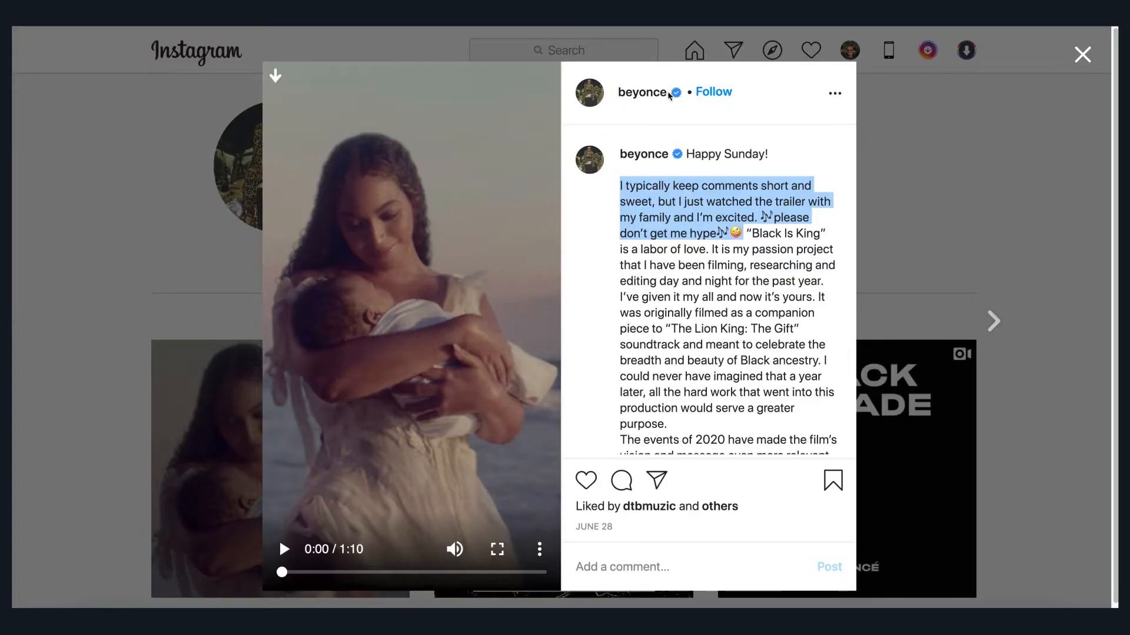
- Copy the beyonce handle and add it, "or" and the Instagram post URL beneath the Instagram quote
right_click(657, 91)
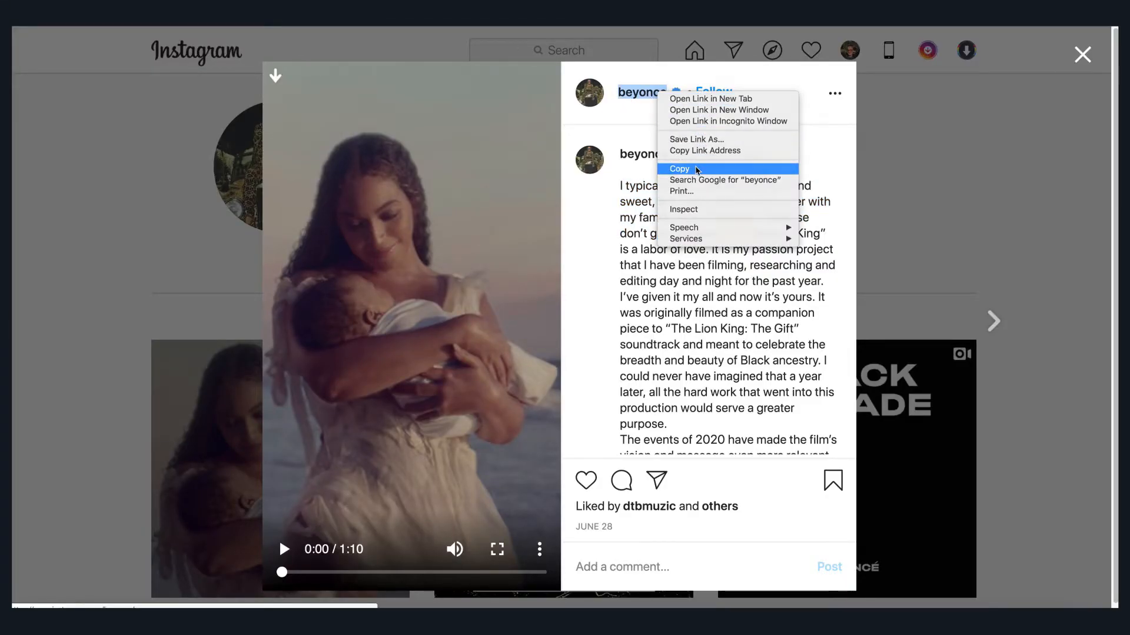
click(695, 169)
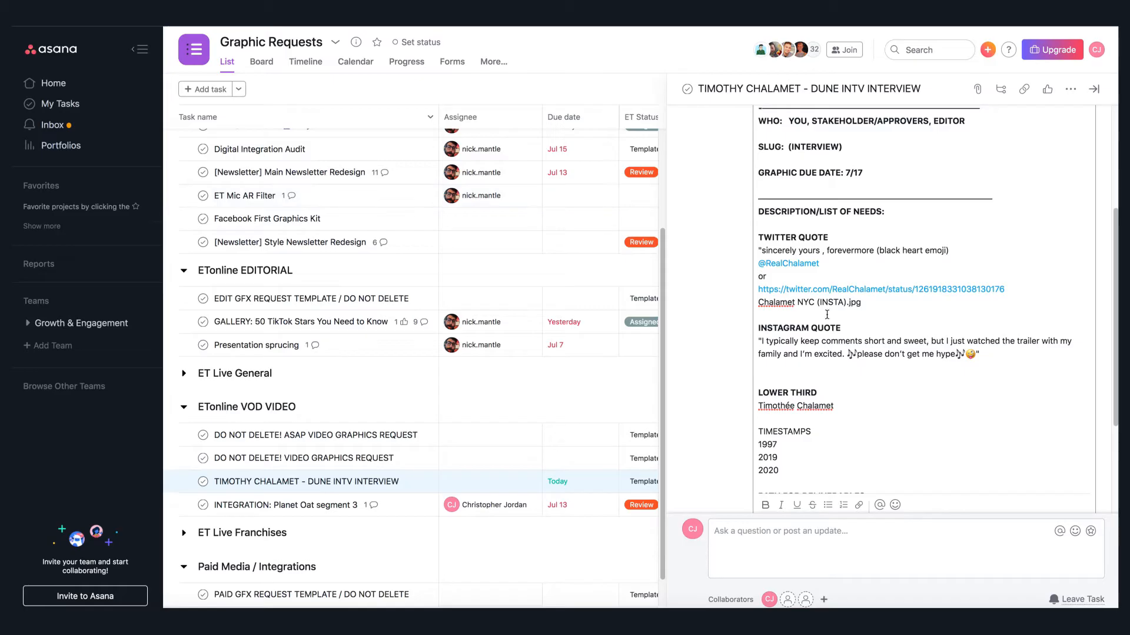
key(ctrl+v)
key(Return)
text(or)
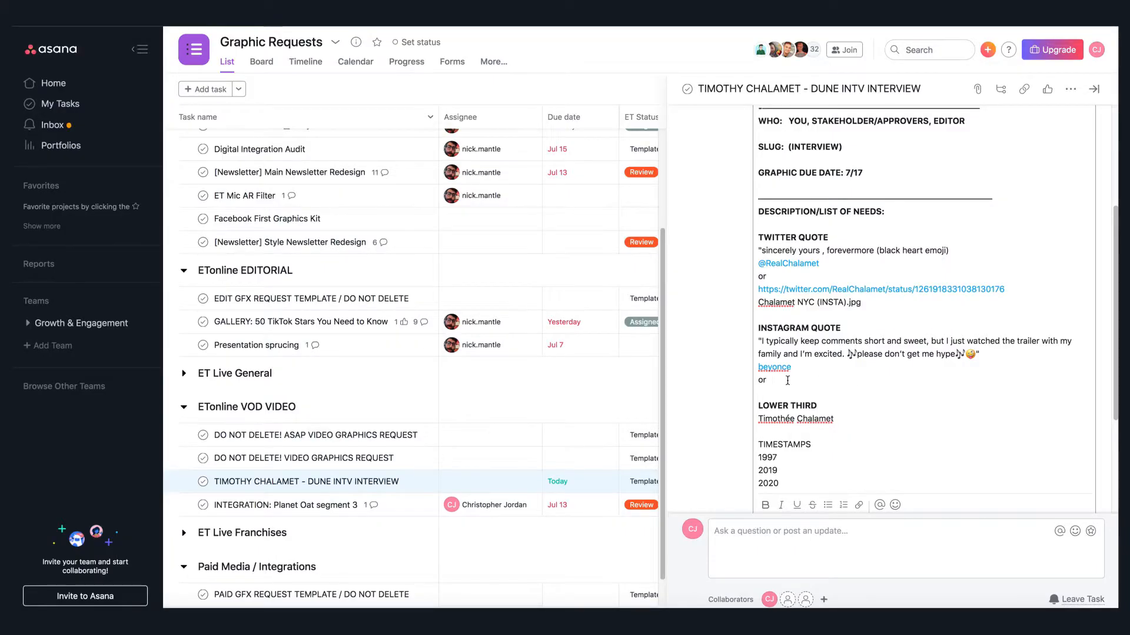
click(769, 390)
key(ctrl+v)
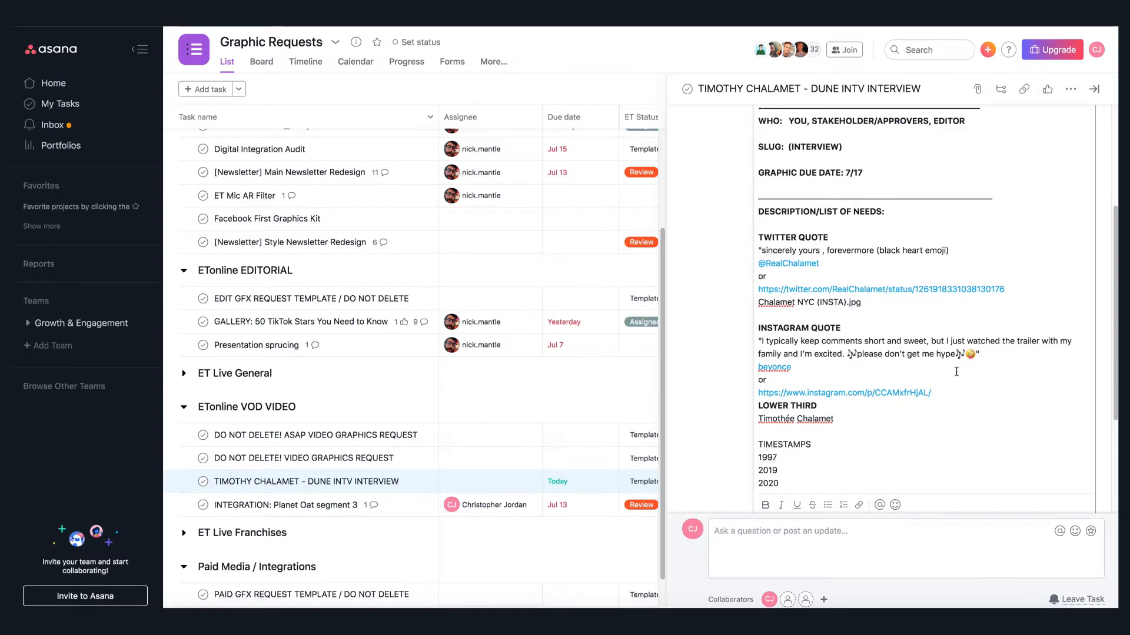
key(Return)
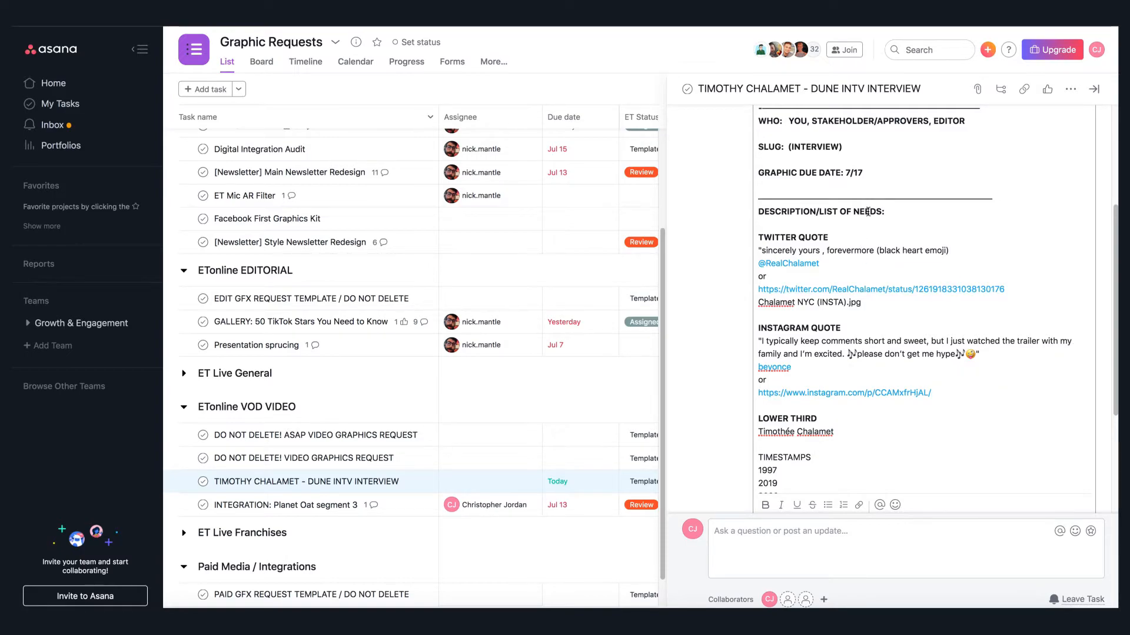
- Insert a new FS QUOTE heading at the top of the description's list of needs
click(801, 224)
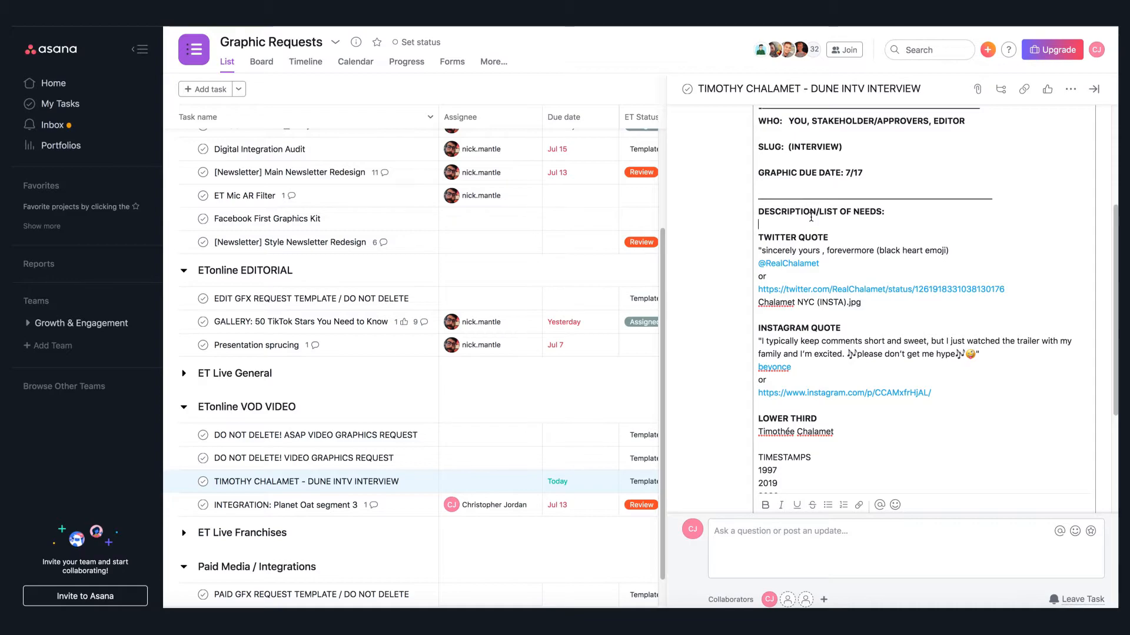
key(Return)
text(FS QUI)
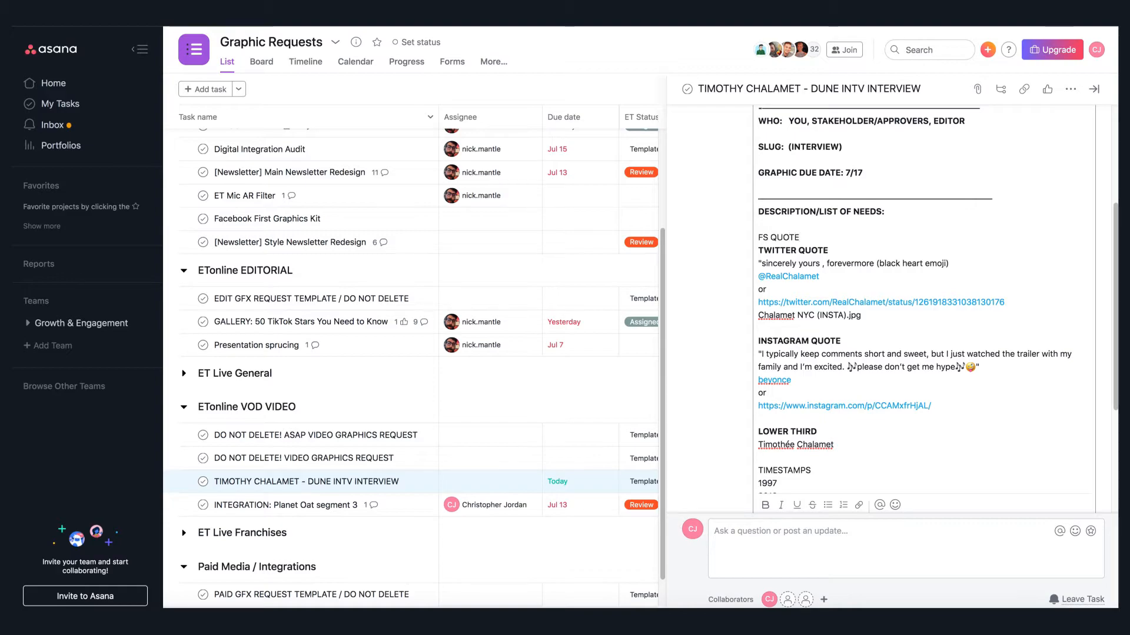
key(Return)
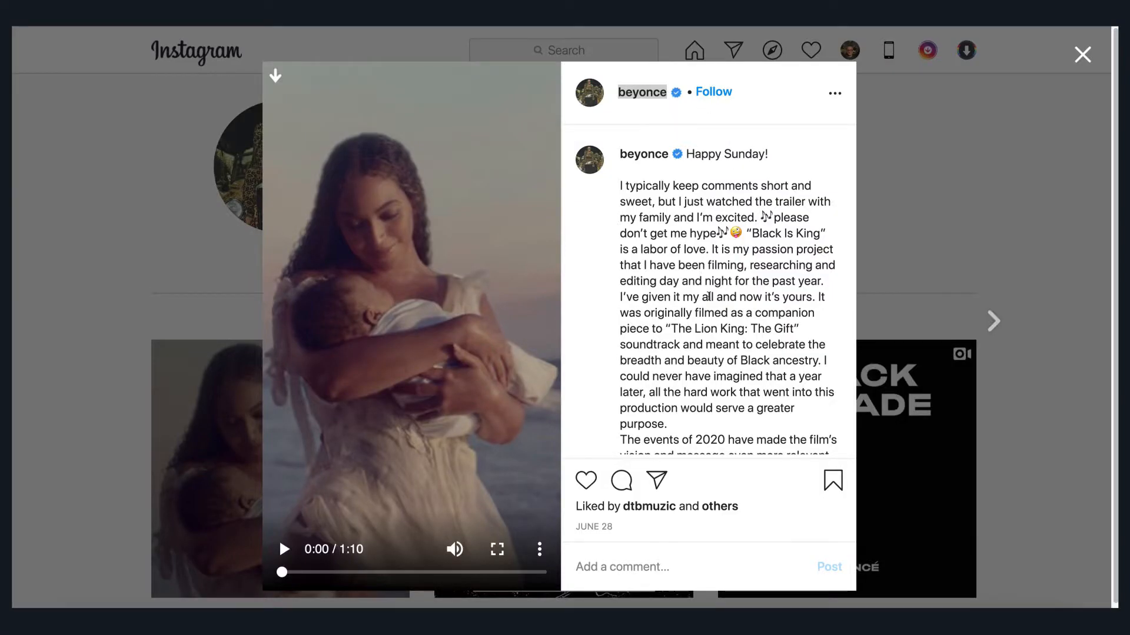
- Copy the caption passage beginning "The events of 2020" from Beyoncé's post and paste it under FS QUOTE
scroll(708, 296, down, 3)
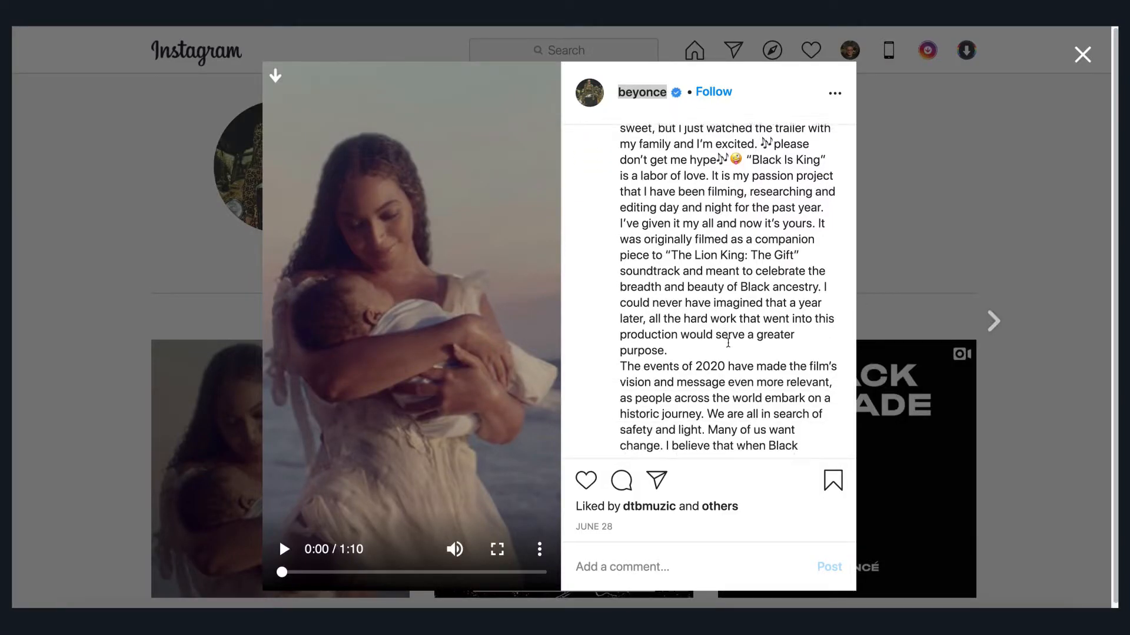
drag(620, 241, 708, 401)
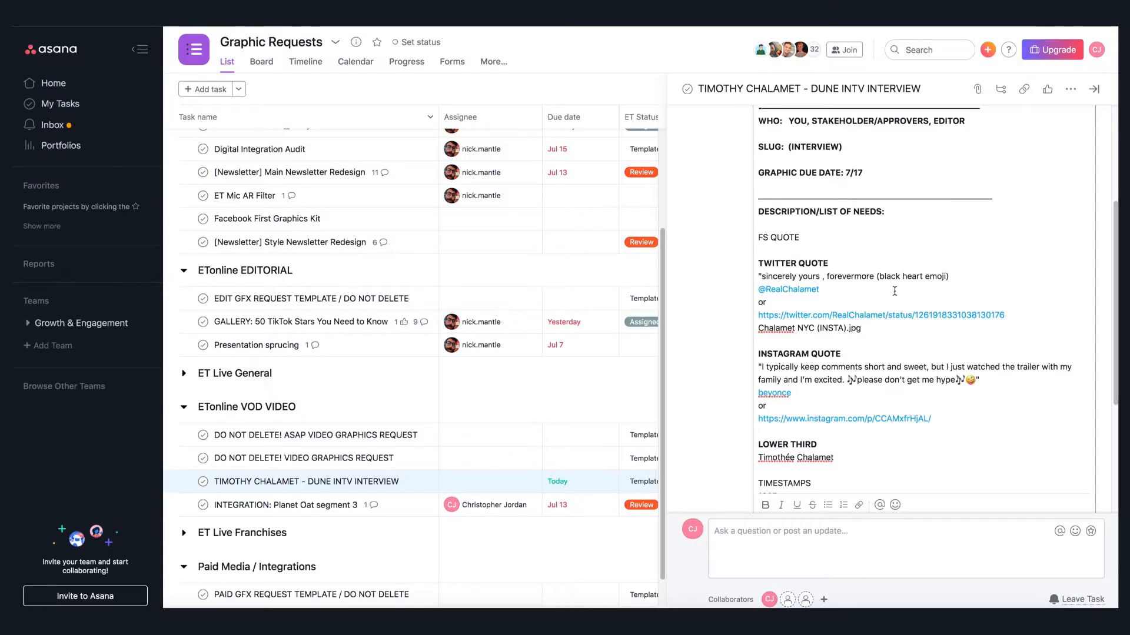
click(799, 249)
key(ctrl+v)
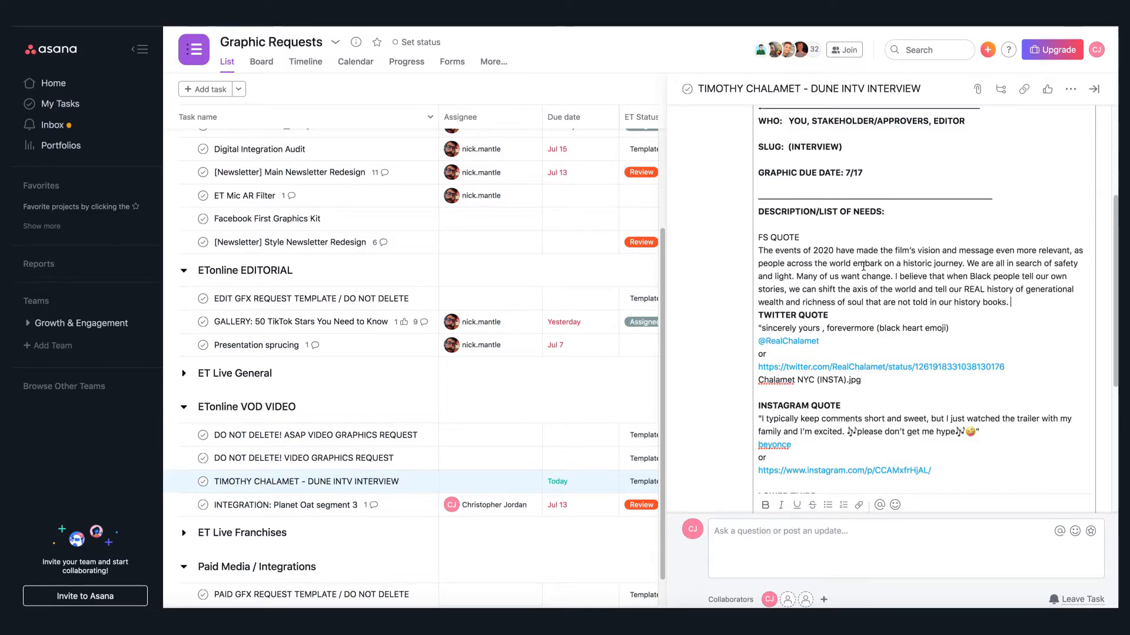
key(Return)
click(1015, 304)
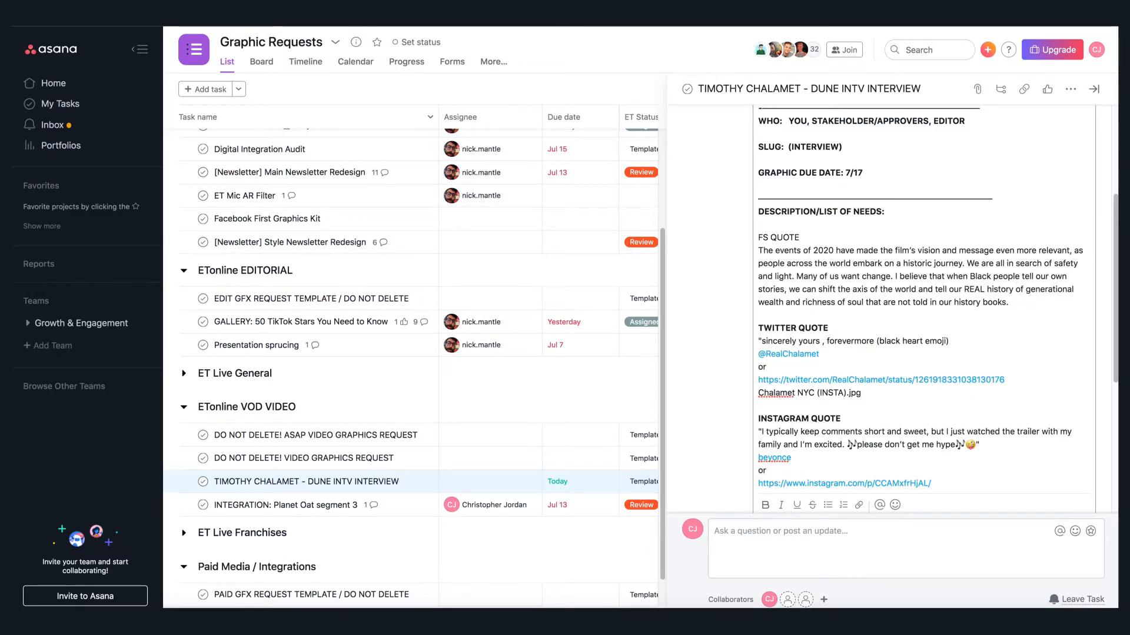
key(Escape)
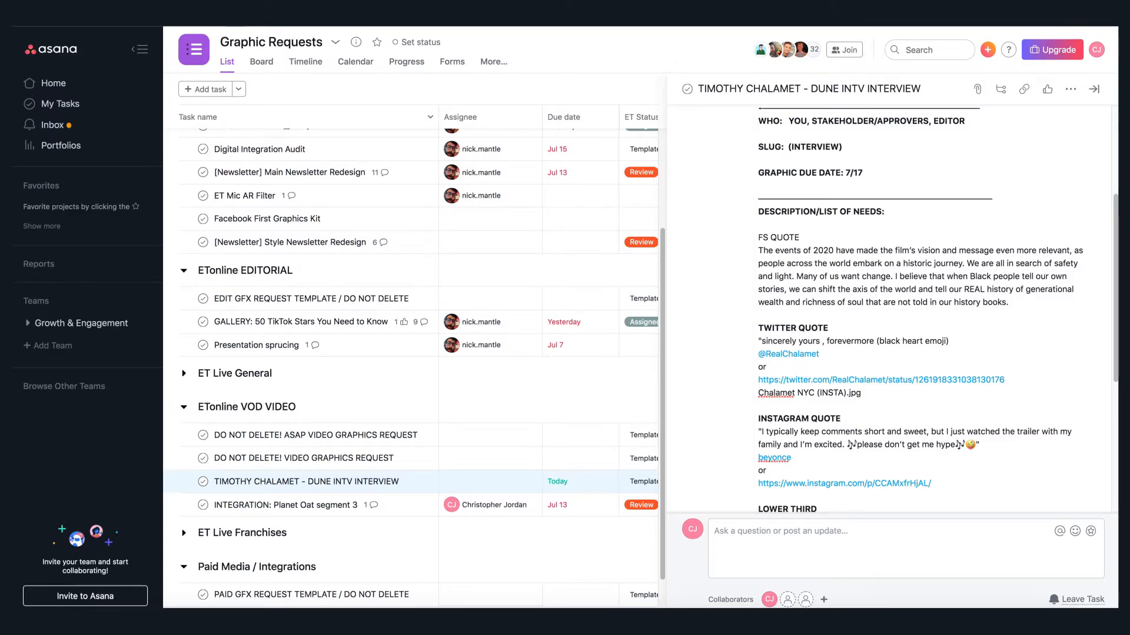
- Add GETTY.9.Chalamet and "- Beyonce" beneath the FS quote, separated from it by a blank line
click(780, 310)
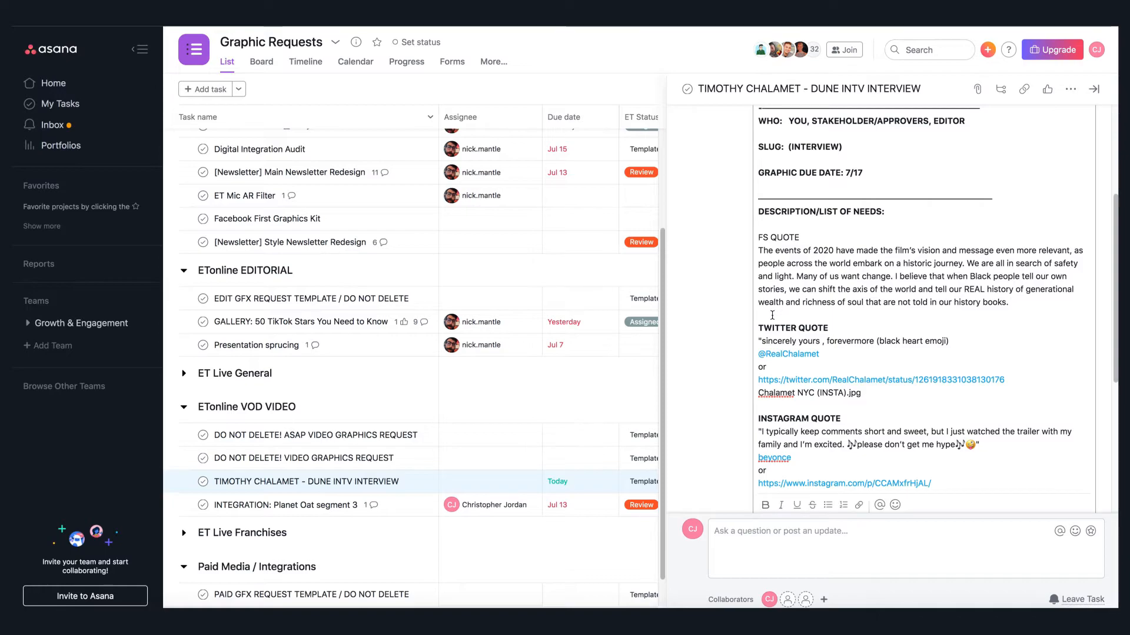
text(GETTY_9_Chalamet)
key(Return)
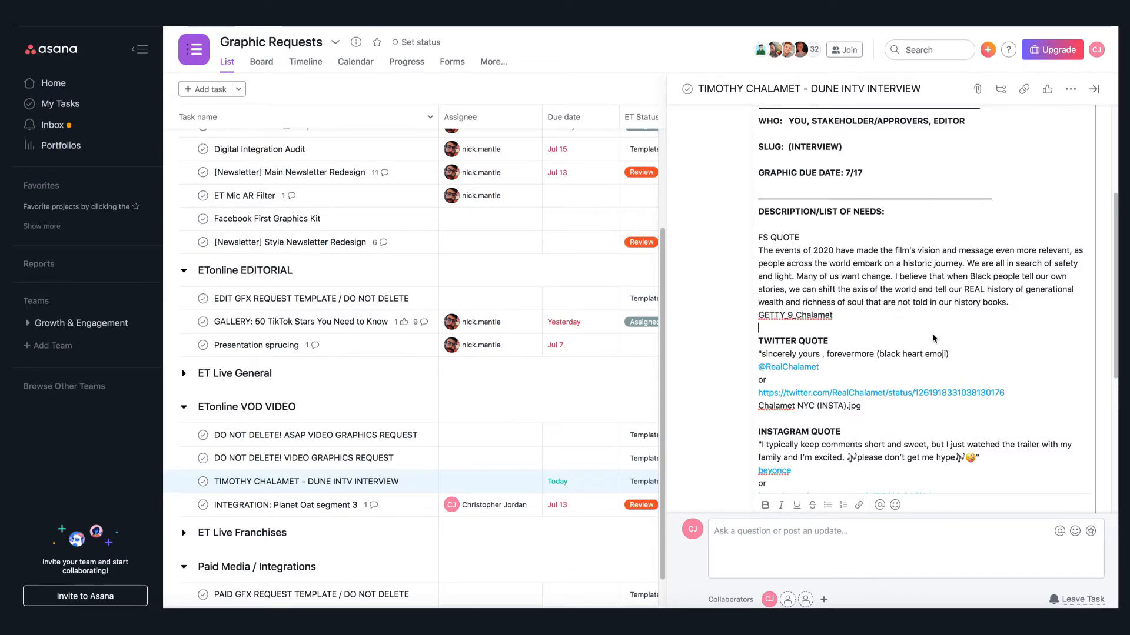
text(- beycon)
key(BackSpace)
key(BackSpace)
text(Beycon)
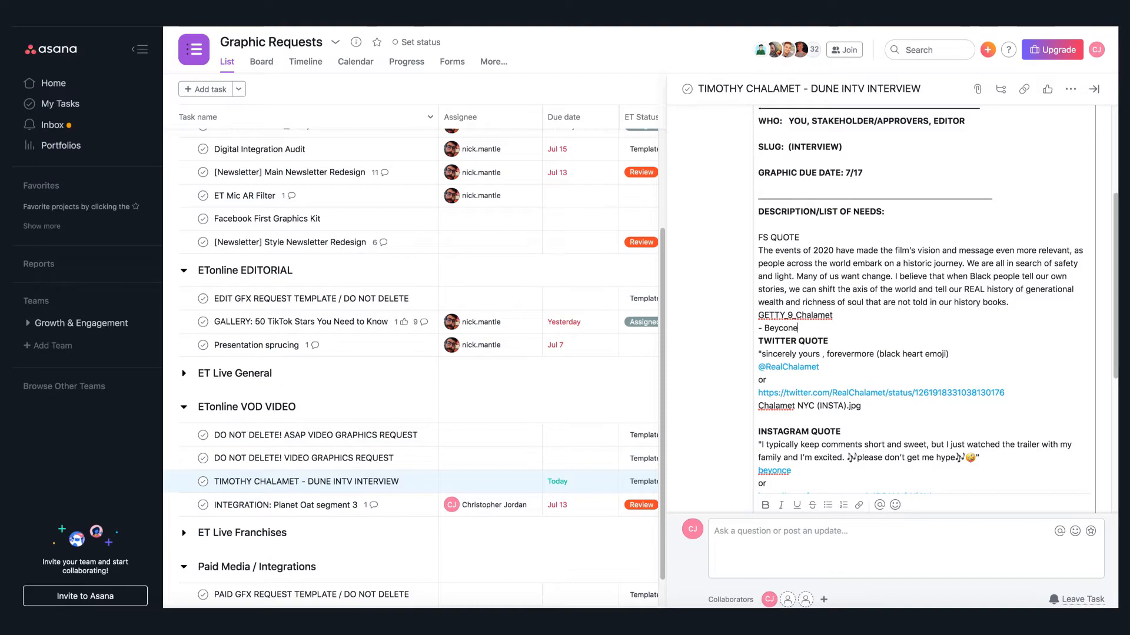
text(e)
key(BackSpace)
key(BackSpace)
key(BackSpace)
text(once)
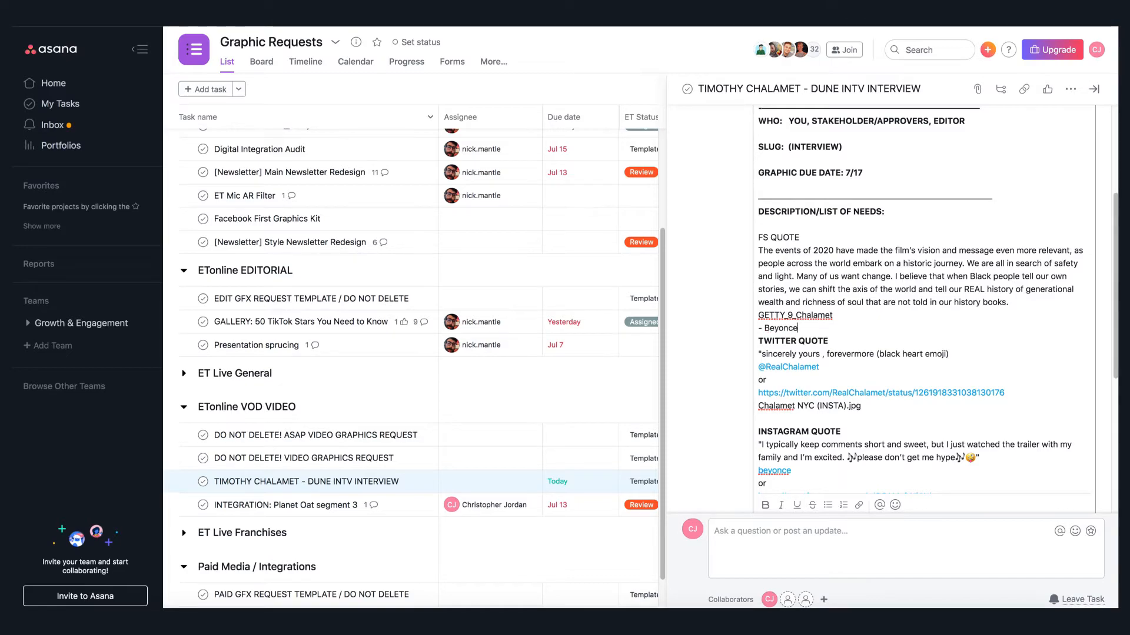
key(Return)
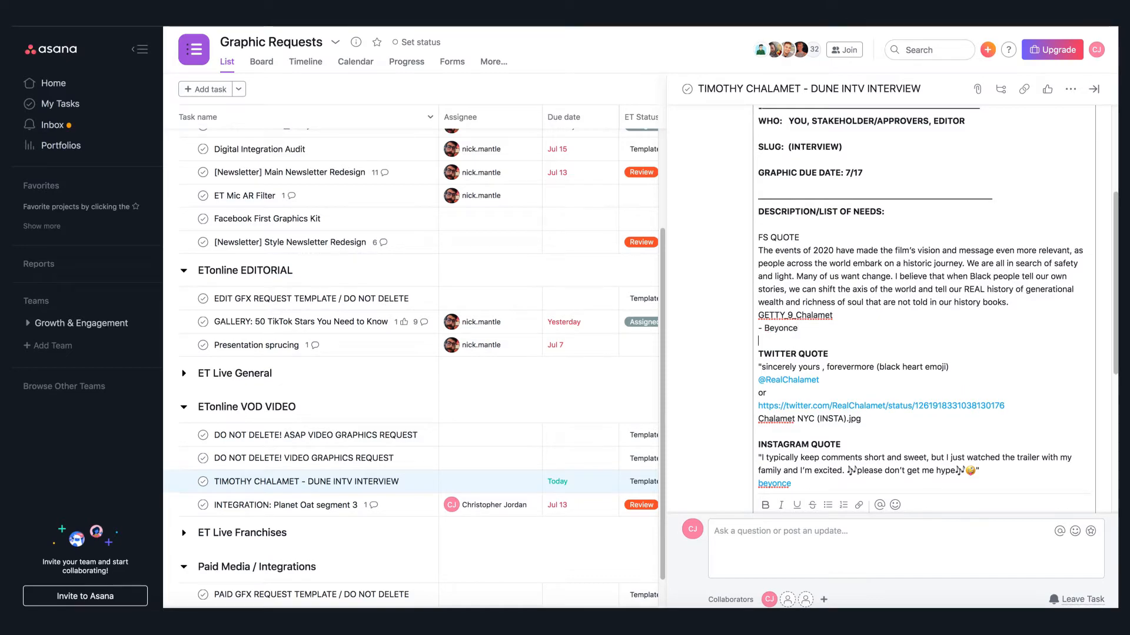
click(1065, 299)
key(Return)
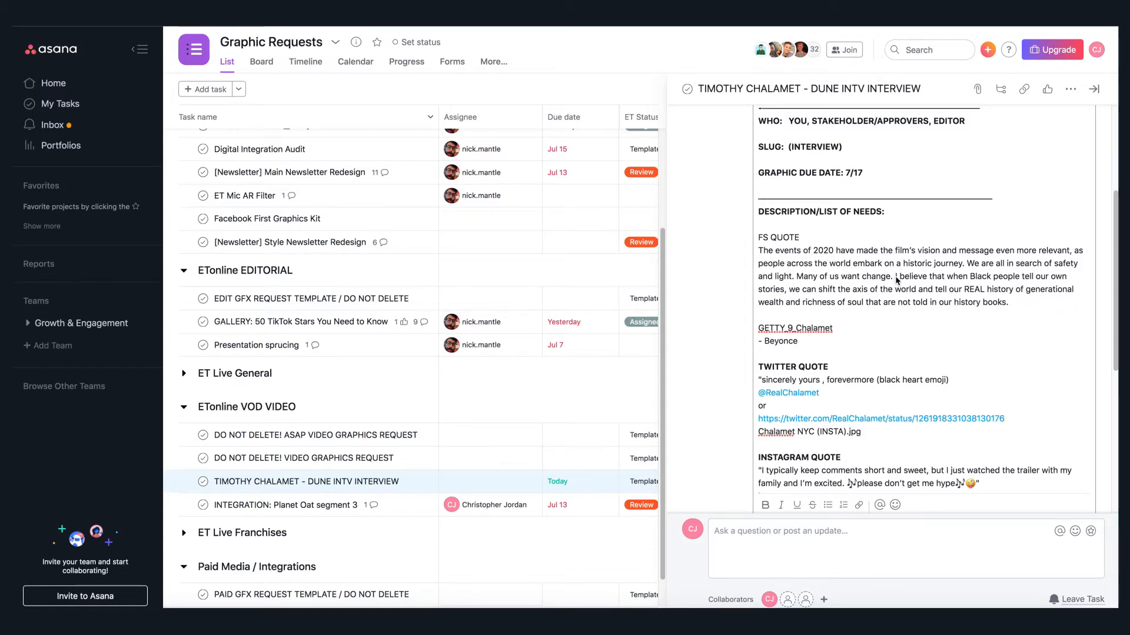
- Append "(split into 2 graphics)" to the FS QUOTE heading
click(807, 235)
text((split into 2 graphics)
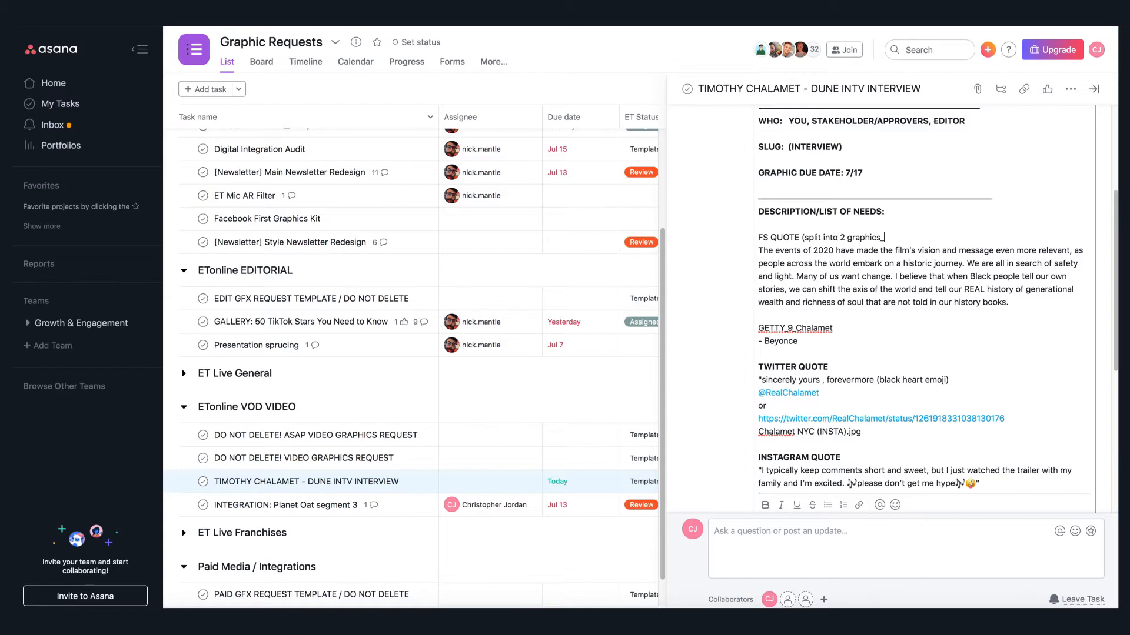
key(BackSpace)
- Split the FS quote into two paragraphs after "Many of us want change."
click(895, 276)
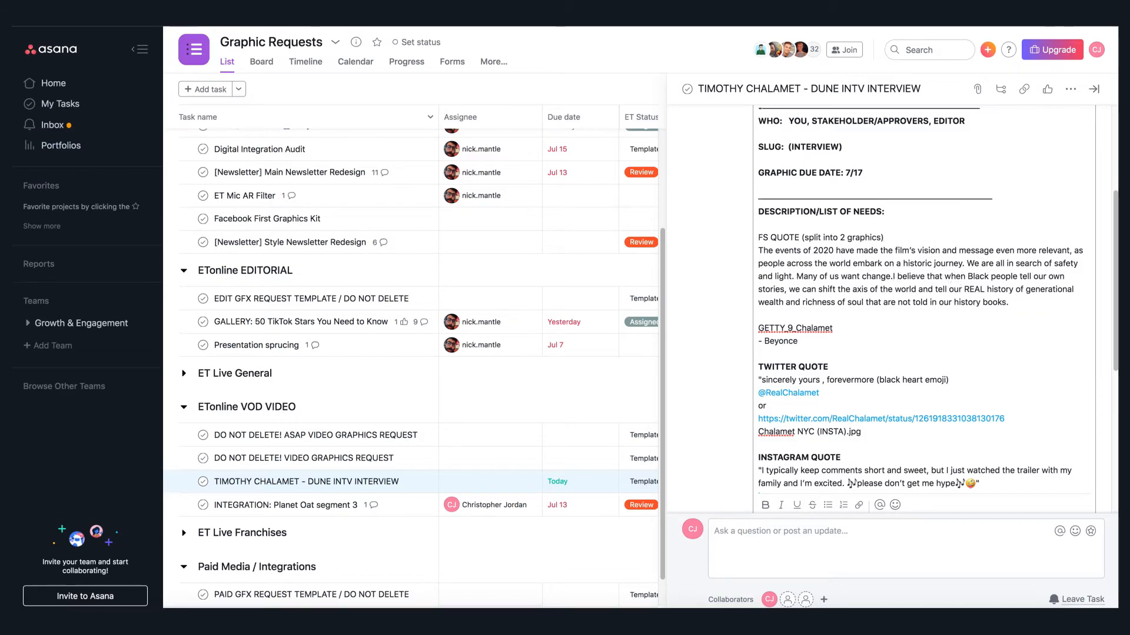
key(Return)
key(Return)
- Bold the FS QUOTE (split into 2 graphics) heading
drag(888, 239, 736, 244)
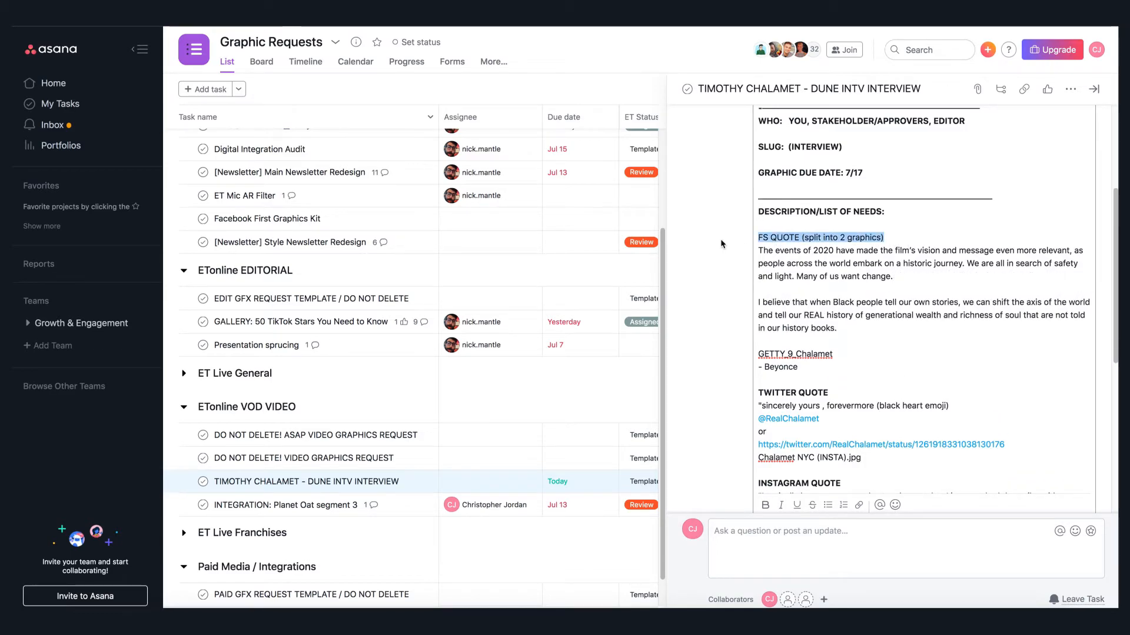
click(765, 505)
click(903, 280)
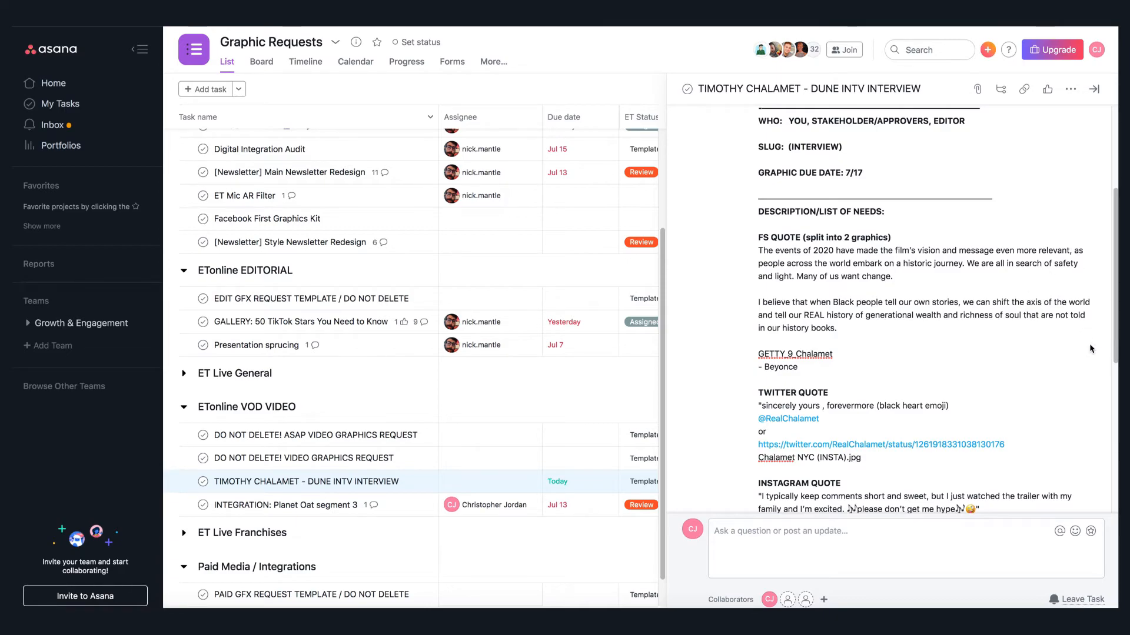
click(1039, 207)
- Paste the deliverables path eCMG/Online/Requester Name/Project Folder after PATH FOR DELIVERABLES
scroll(897, 351, down, 6)
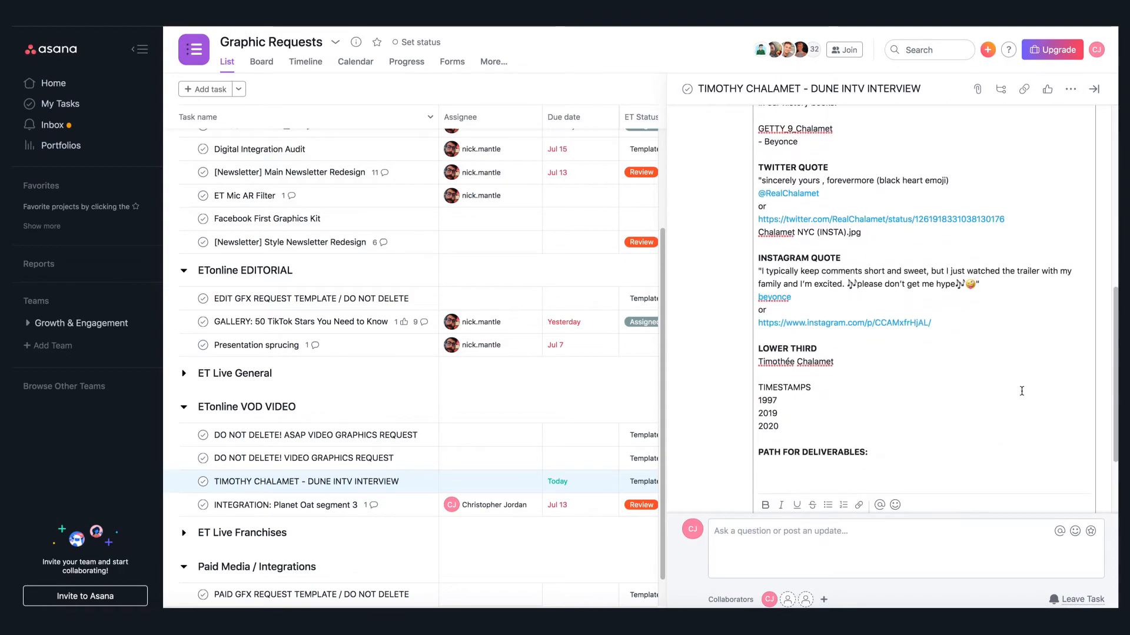
text(eCMG/Online/Requester Name/Project Folder)
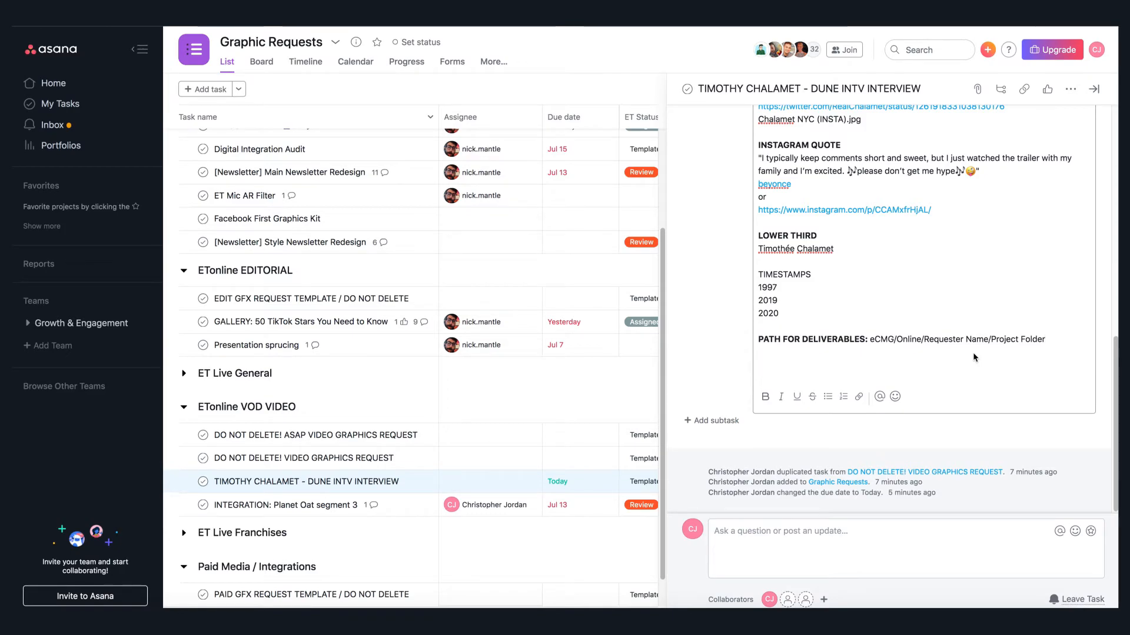
- Assign the task to yourself
scroll(1059, 244, up, 3)
scroll(1060, 245, up, 5)
scroll(1060, 257, up, 3)
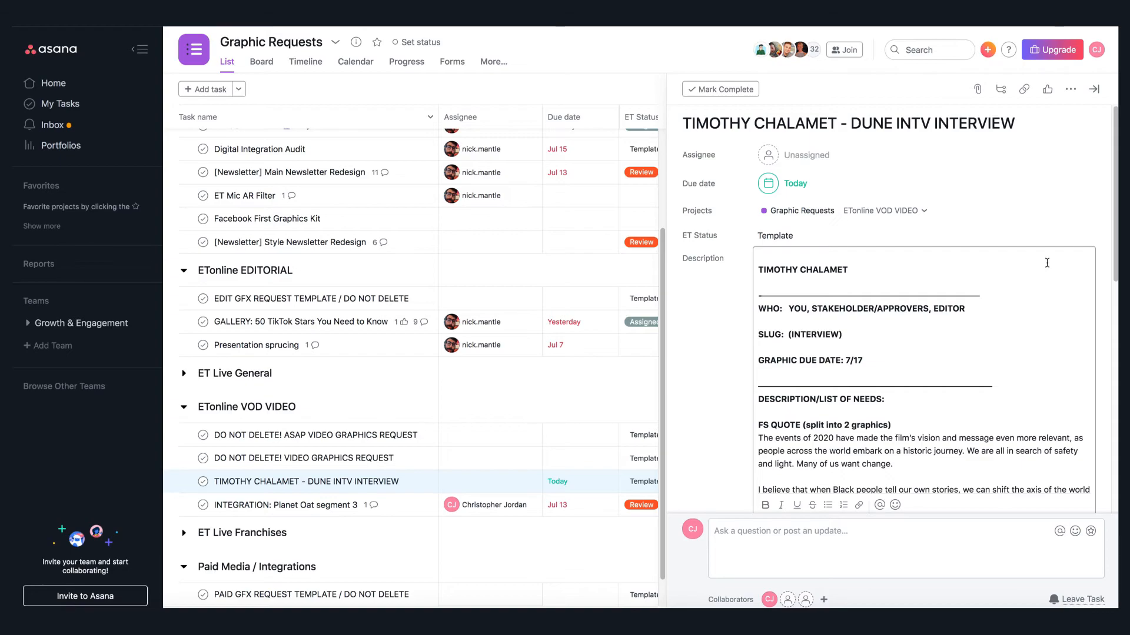
click(814, 166)
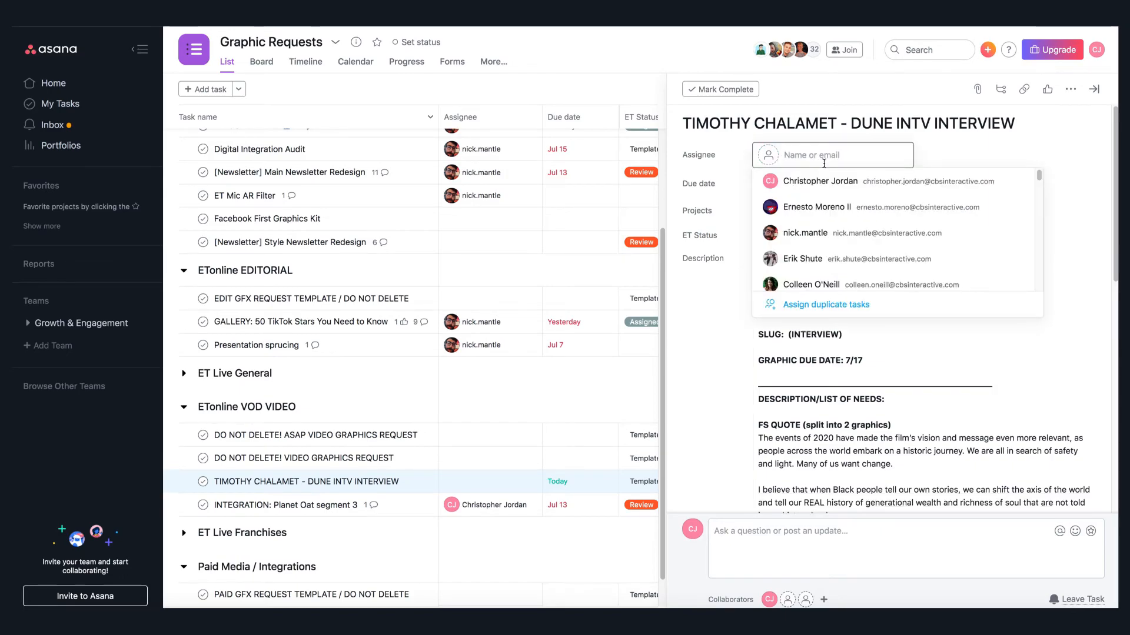
click(836, 183)
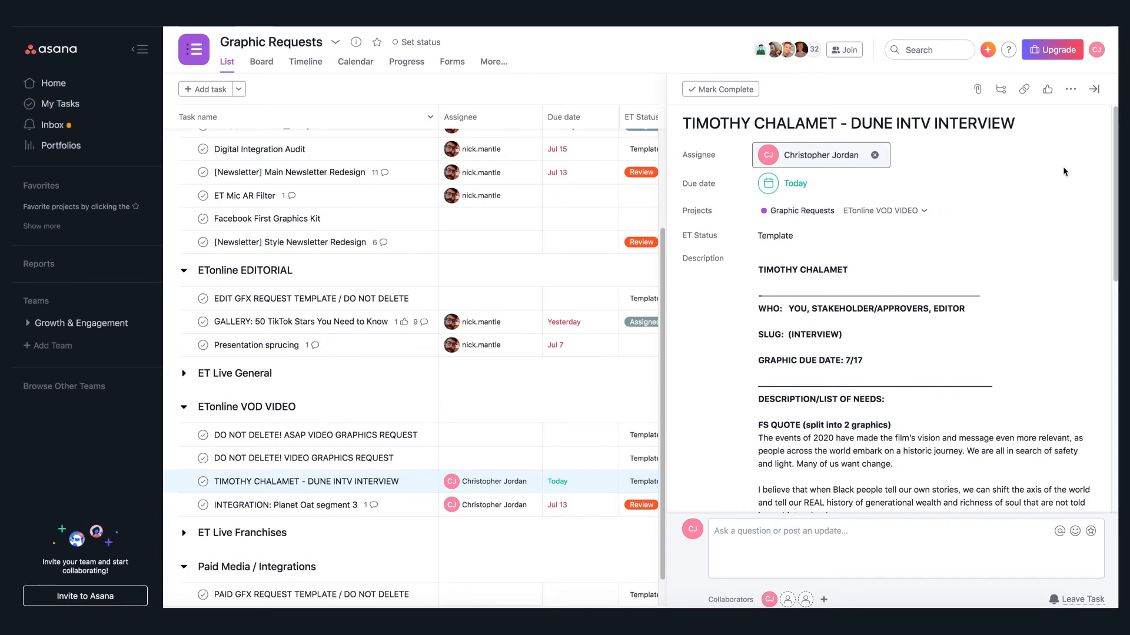
- Set the task's ET Status to Assigned
click(818, 239)
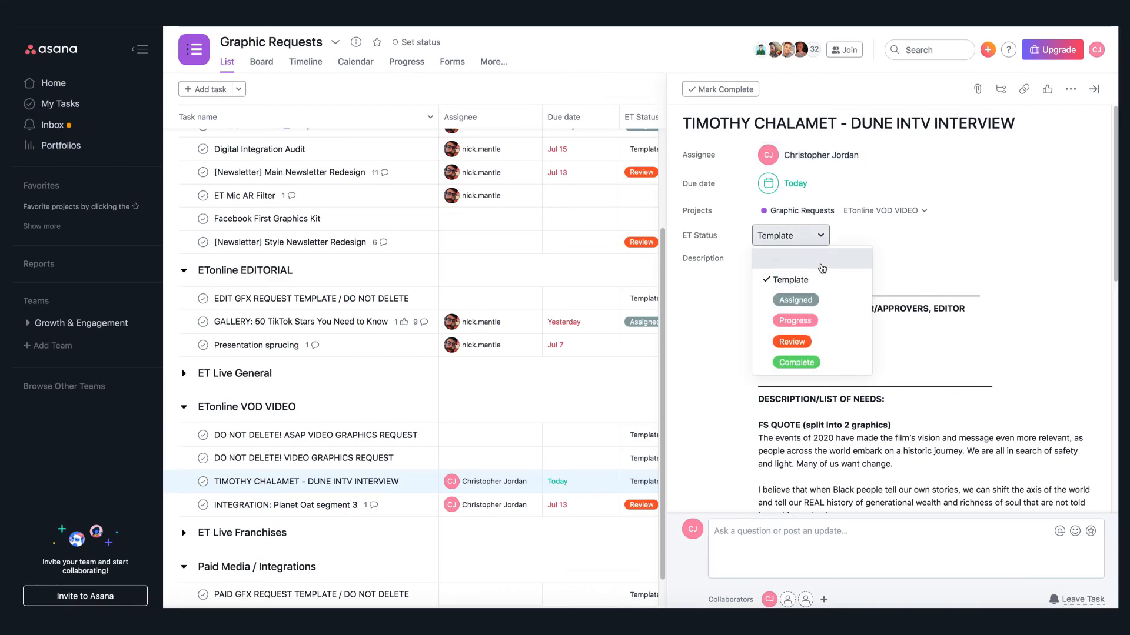
click(839, 301)
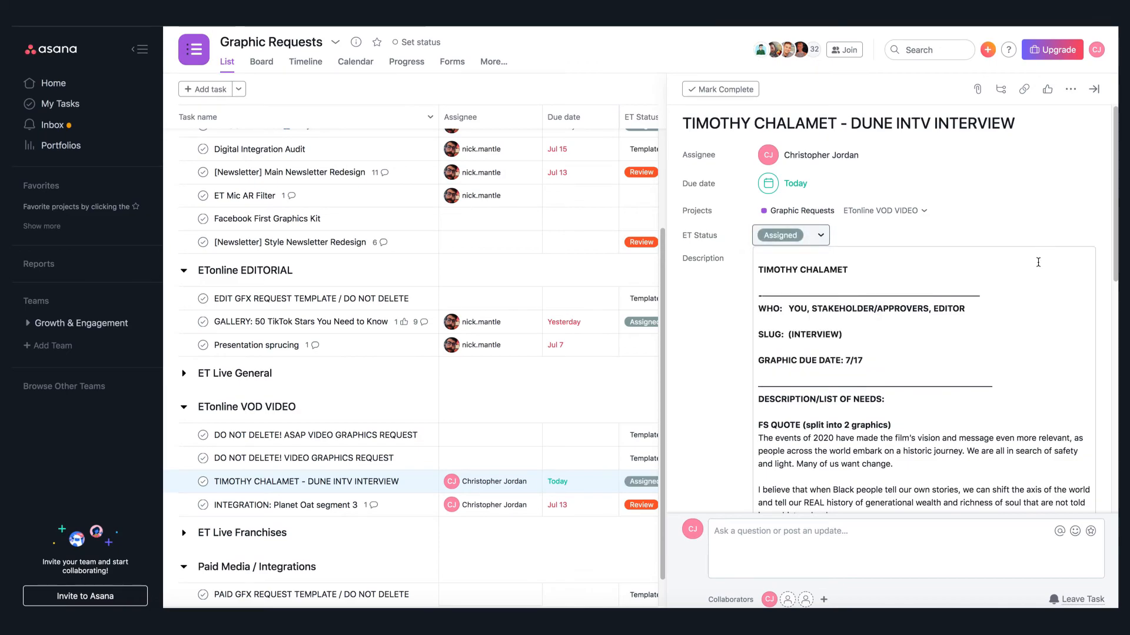
- Look over the finished request and close the task details pane
scroll(1064, 316, down, 12)
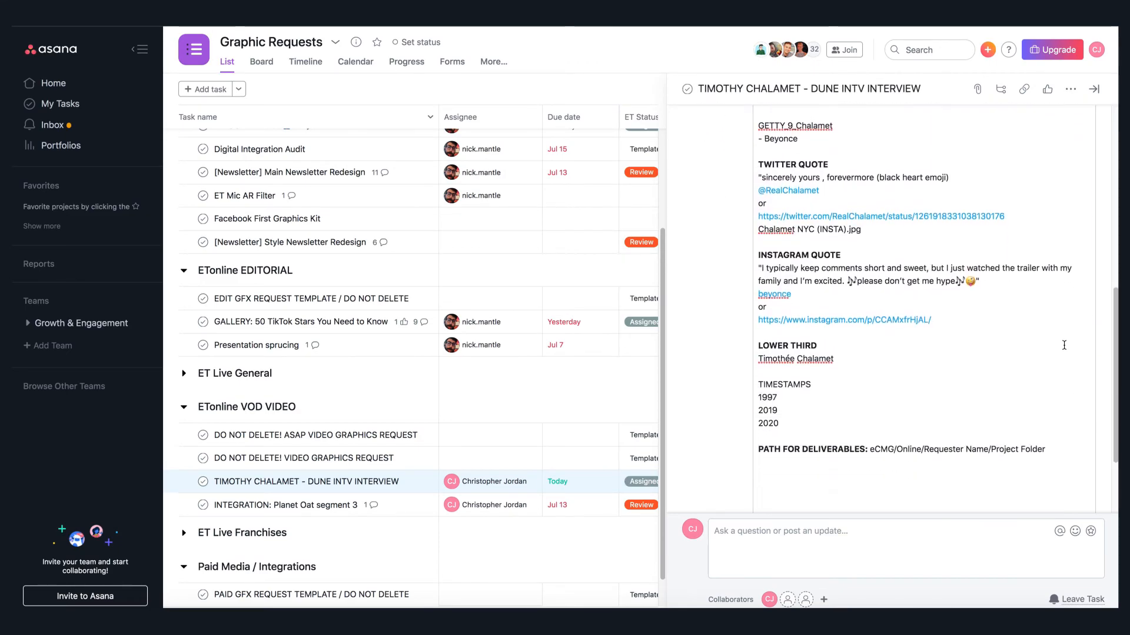
scroll(1063, 351, up, 12)
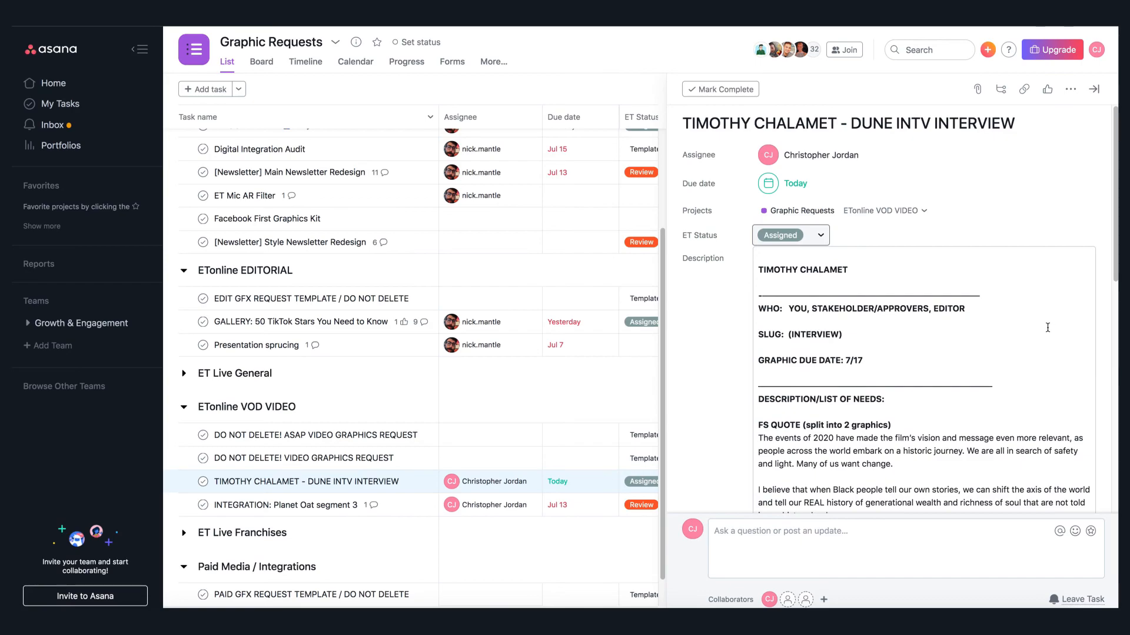
drag(1115, 260, 1115, 270)
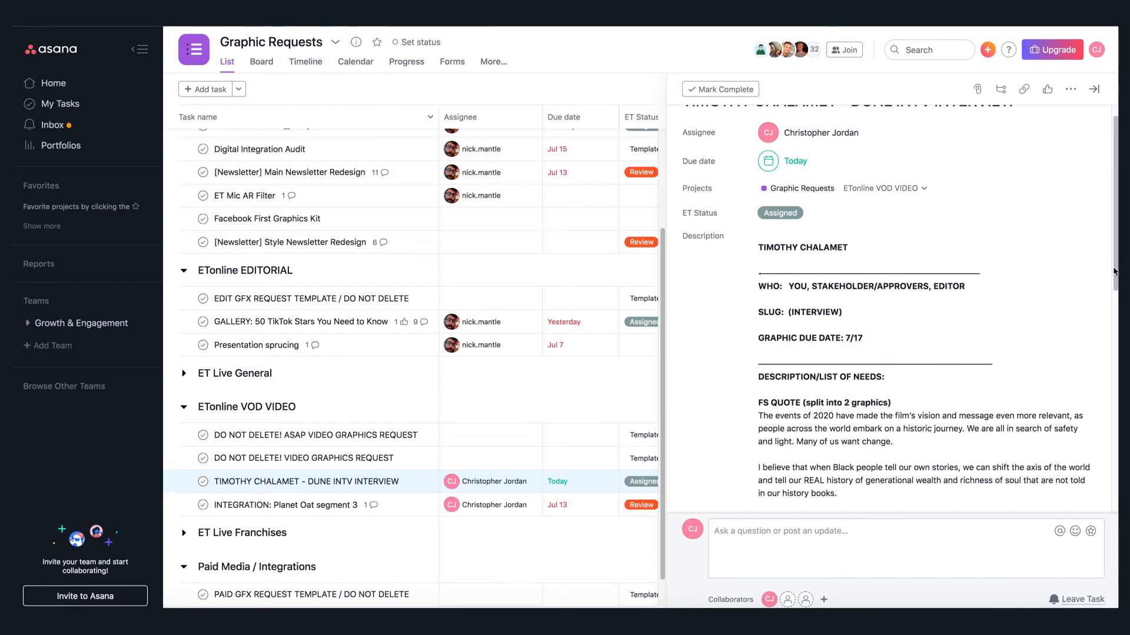
scroll(1047, 246, up, 1)
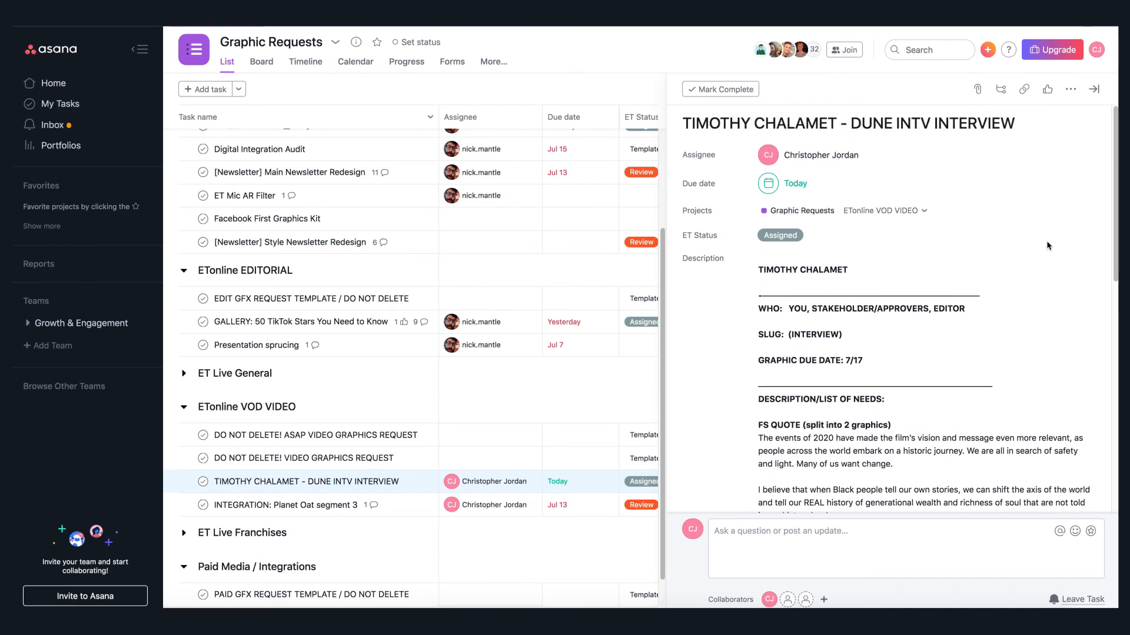
scroll(1113, 211, down, 1)
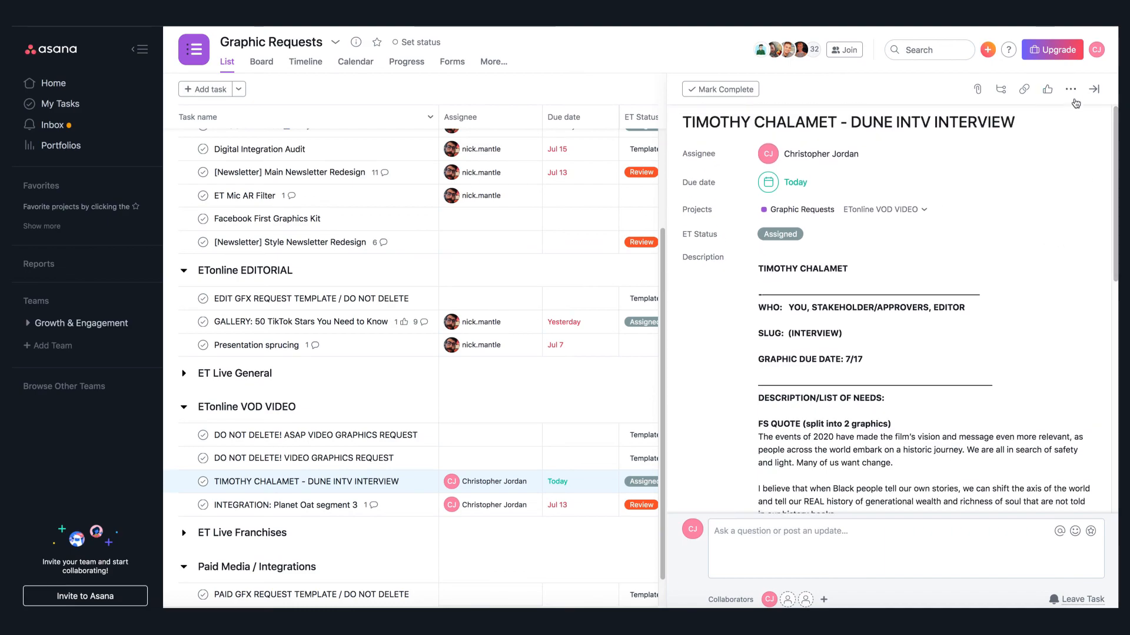
click(1094, 89)
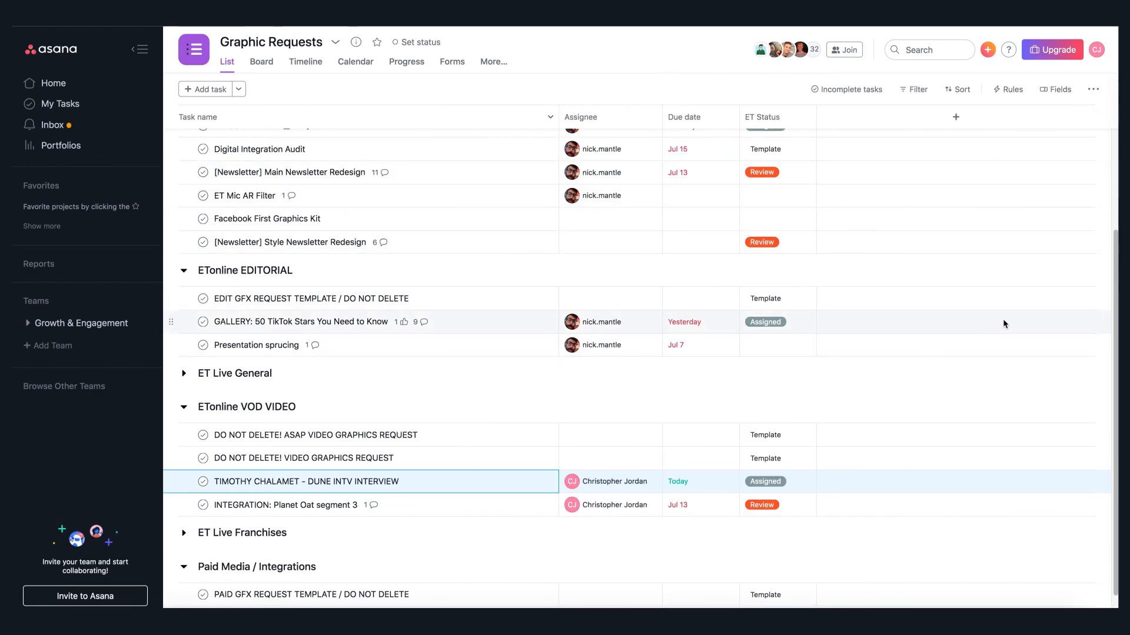